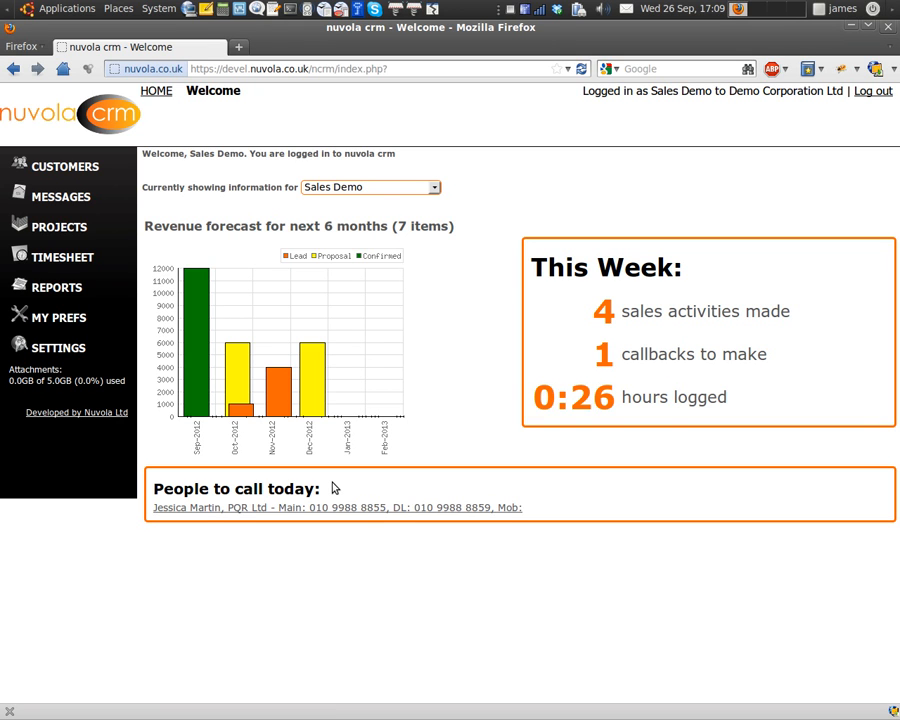
Compare the Entire business dashboard figures with Sales Demo's, then go to customers.
click(391, 192)
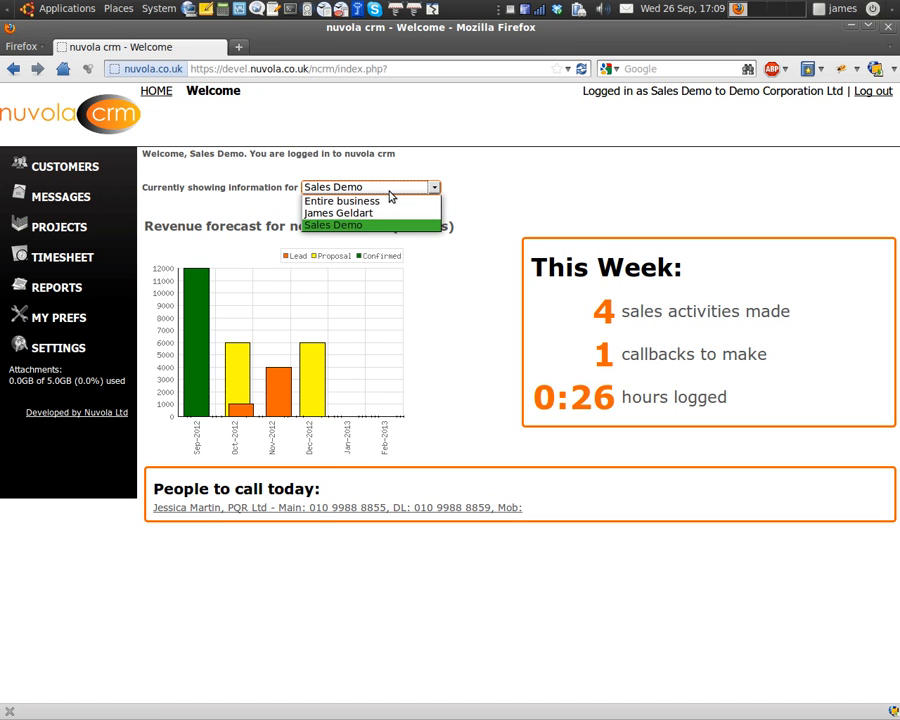
click(389, 202)
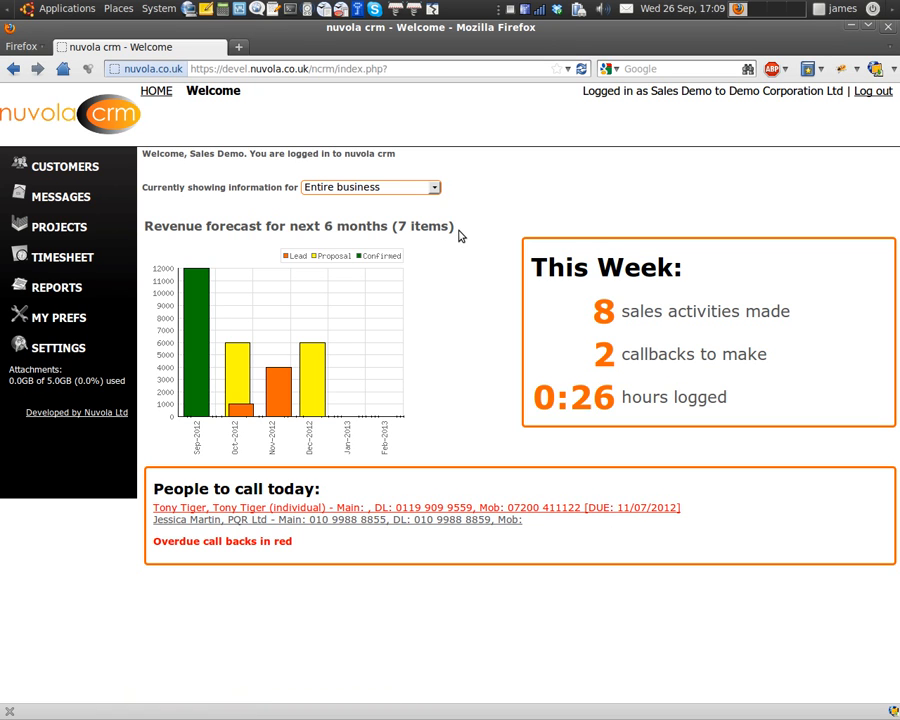
click(374, 190)
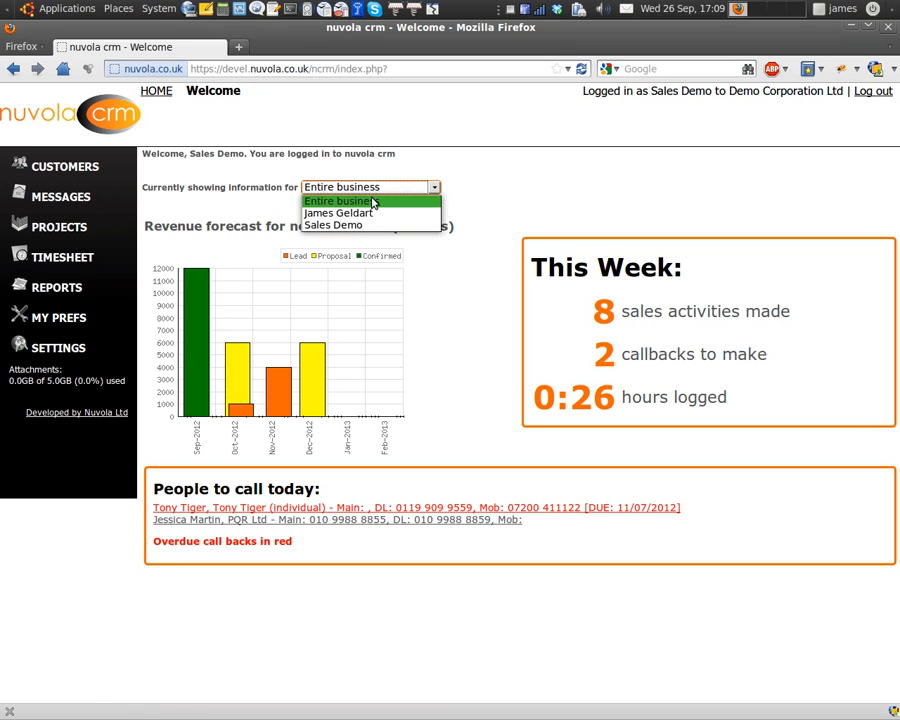
click(364, 225)
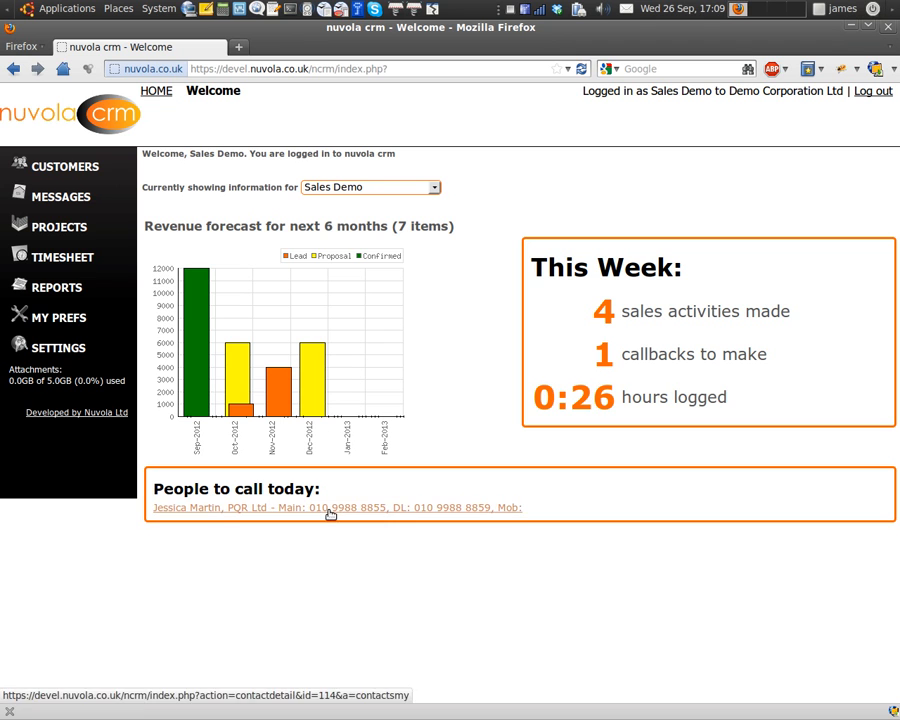
click(70, 166)
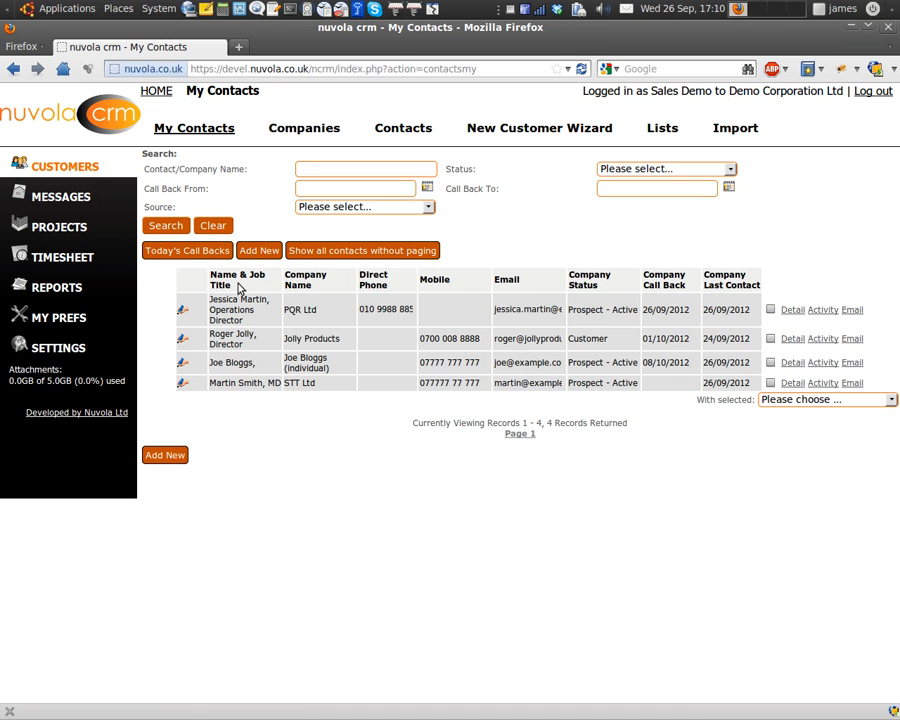
Filter to Today's Call Backs and open the PQR Ltd contact's details.
click(187, 251)
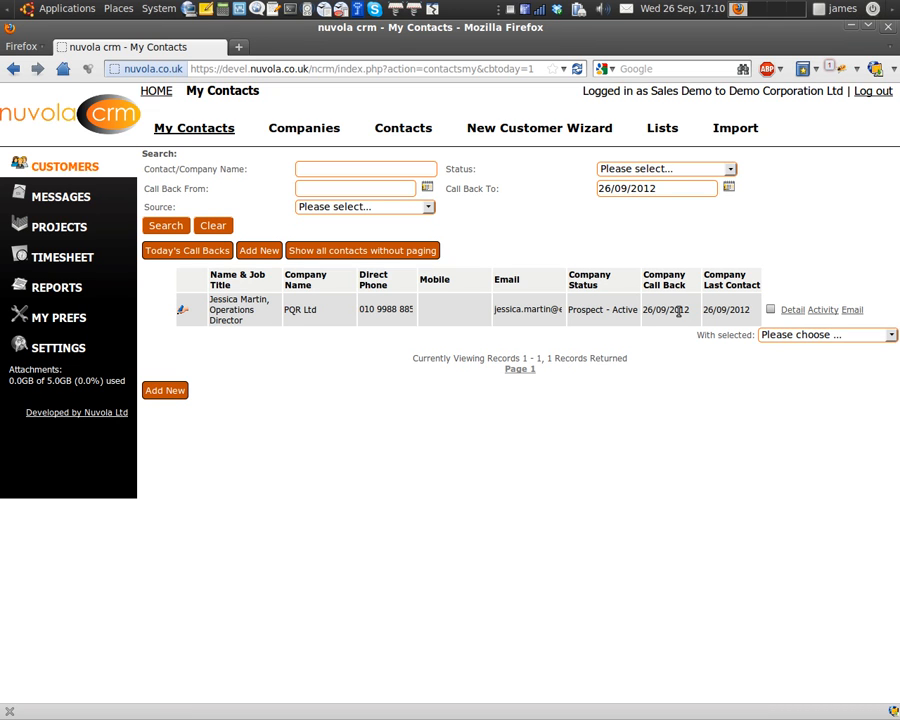
click(792, 311)
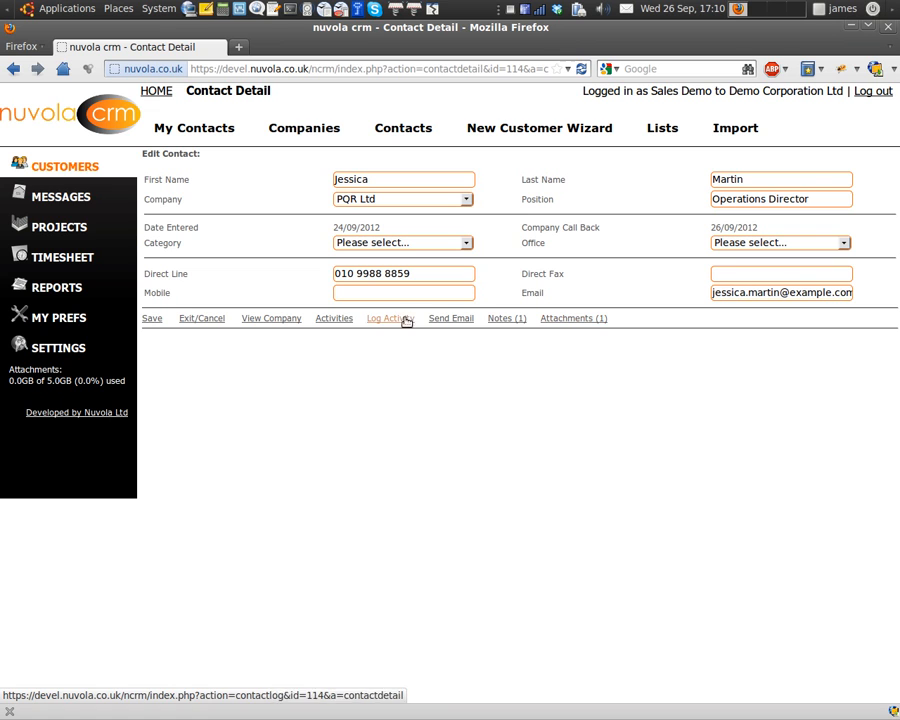
Check the PQR Ltd contact's activities and start a new Log Activity entry.
click(340, 319)
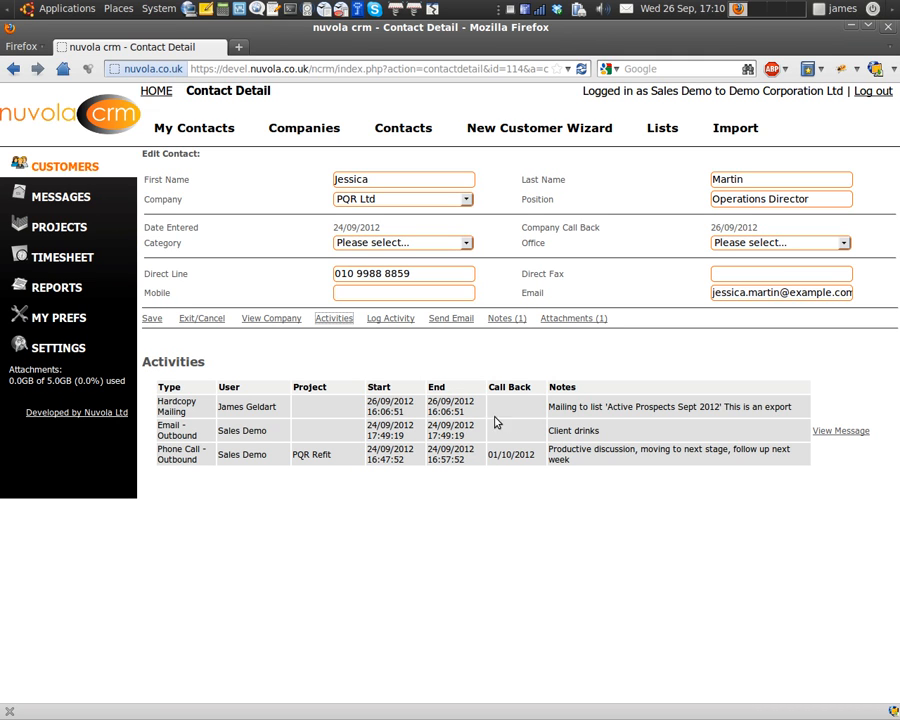
click(391, 319)
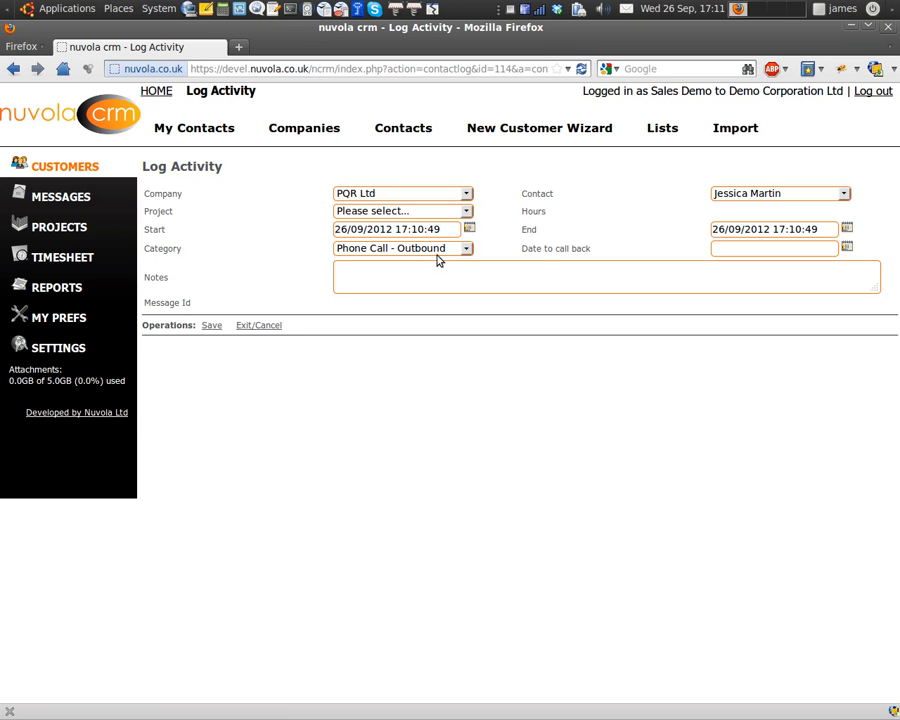
click(464, 276)
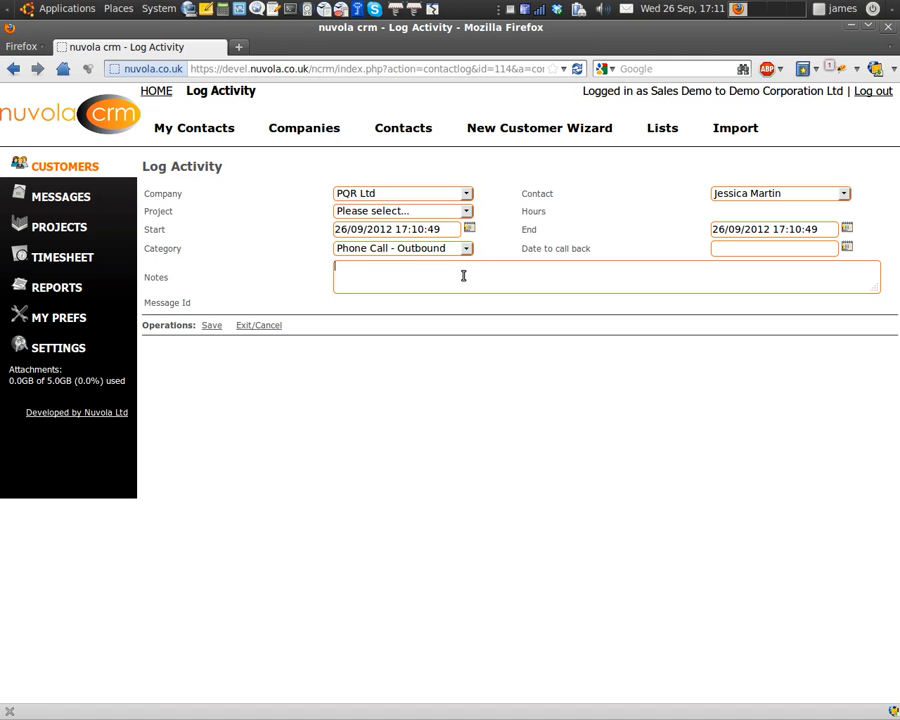
Save an outbound call noting the contact is on holiday until week's end, call back 01/10/2012.
text(Jessica is on holiday un)
key(BackSpace)
key(BackSpace)
key(BackSpace)
key(BackSpace)
text(until the end of the week)
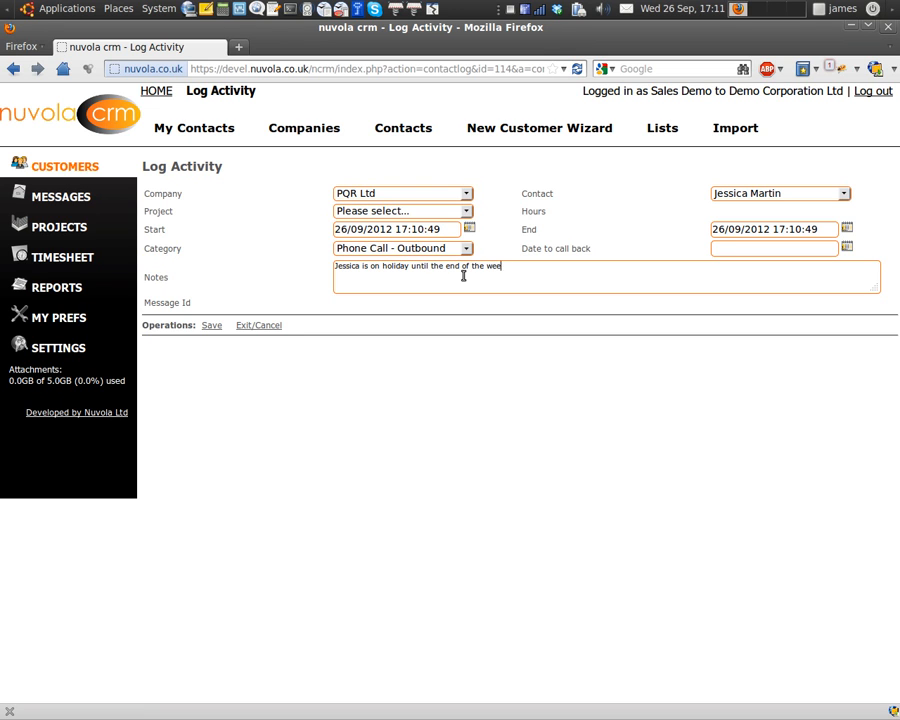
click(846, 246)
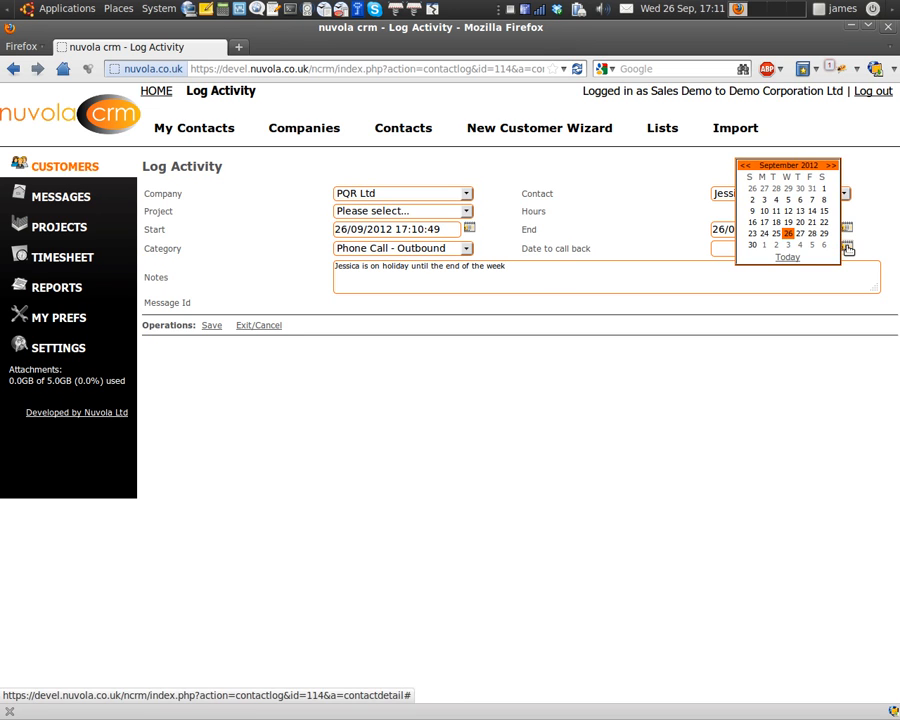
click(766, 246)
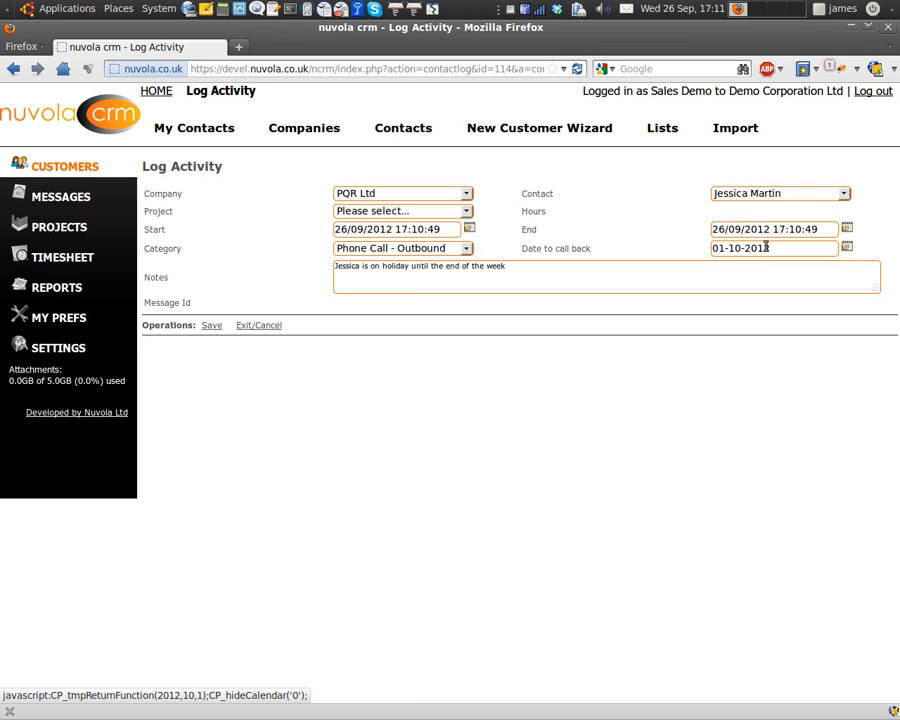
click(210, 326)
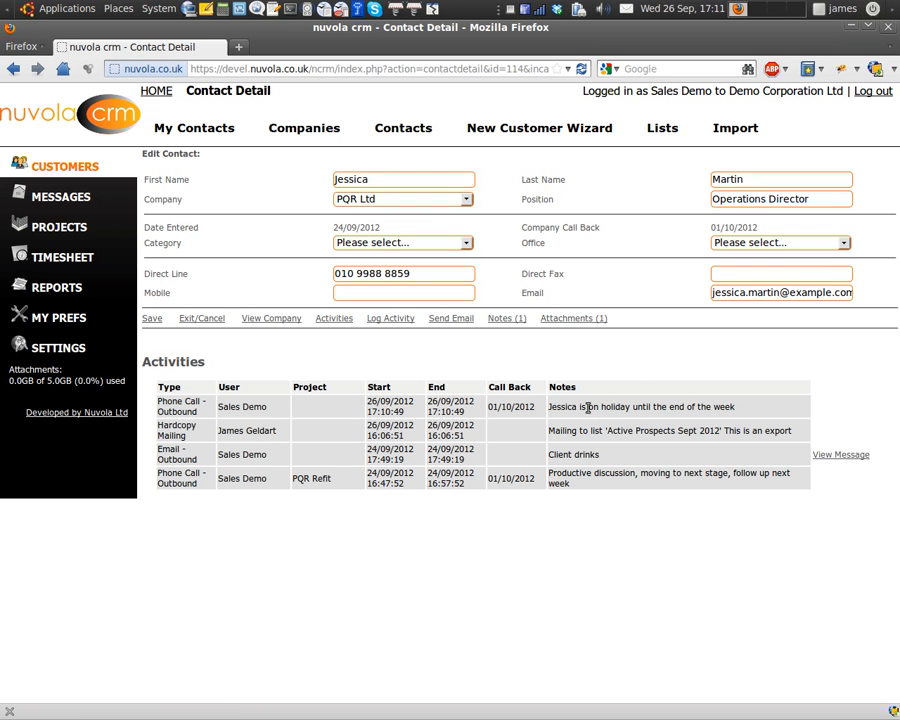
click(186, 127)
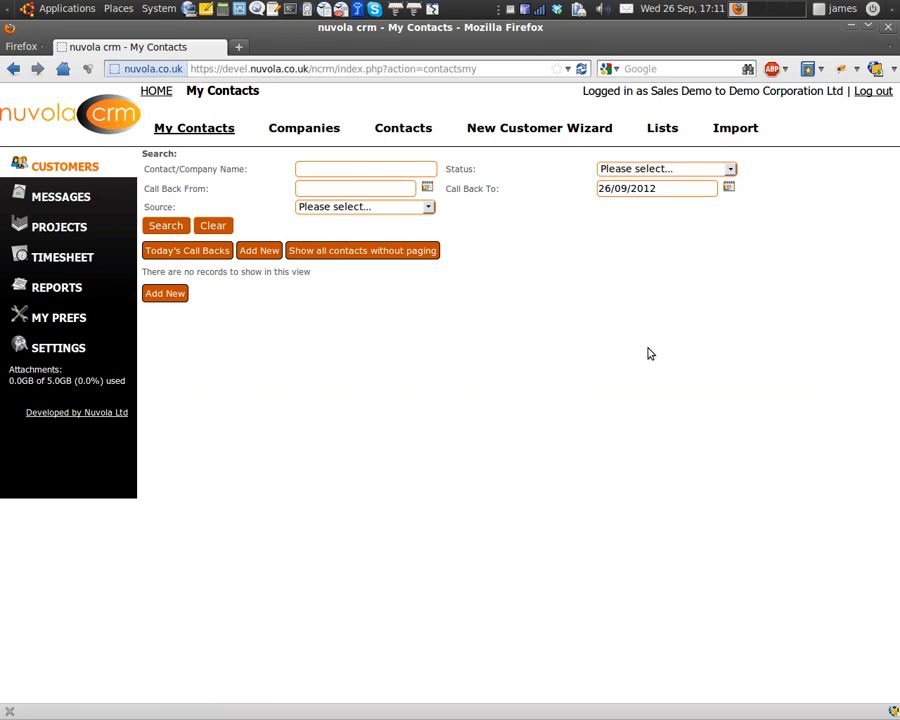
Search contacts by status Prospect - Active, then view all customer companies.
click(216, 226)
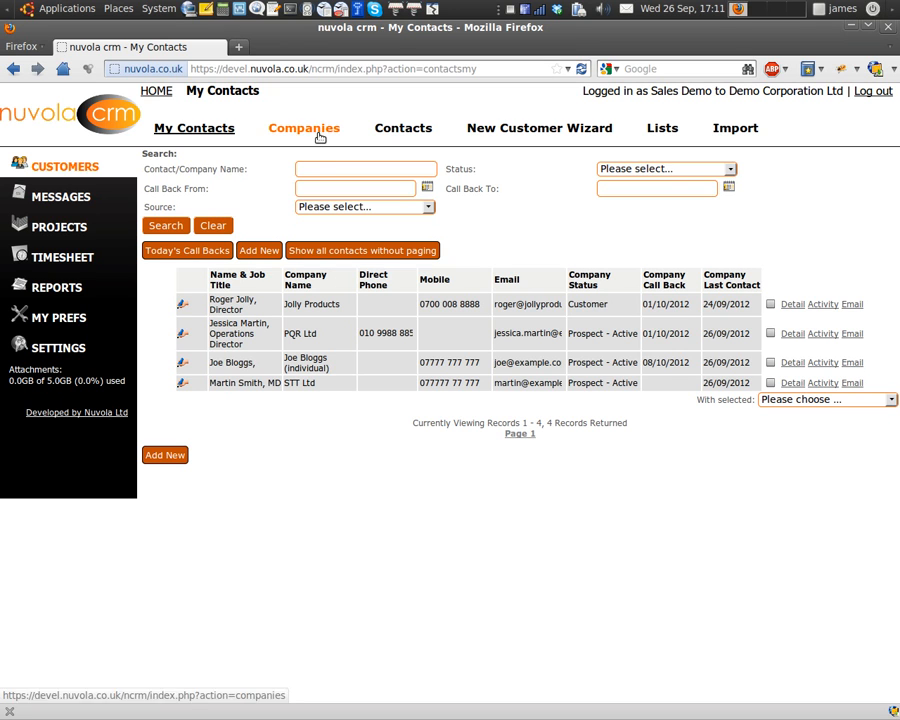
click(612, 171)
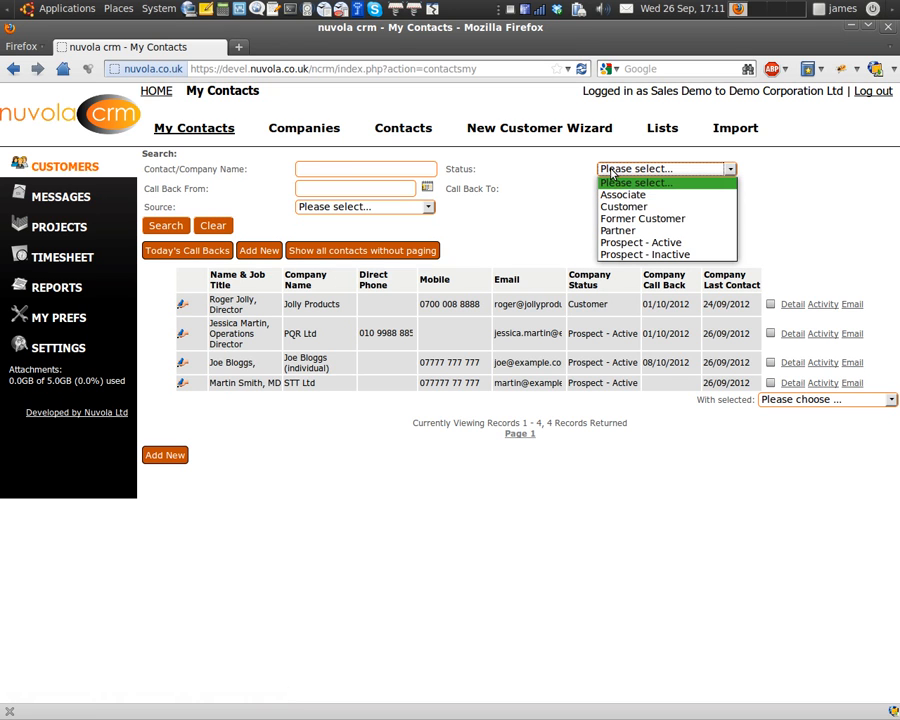
click(645, 242)
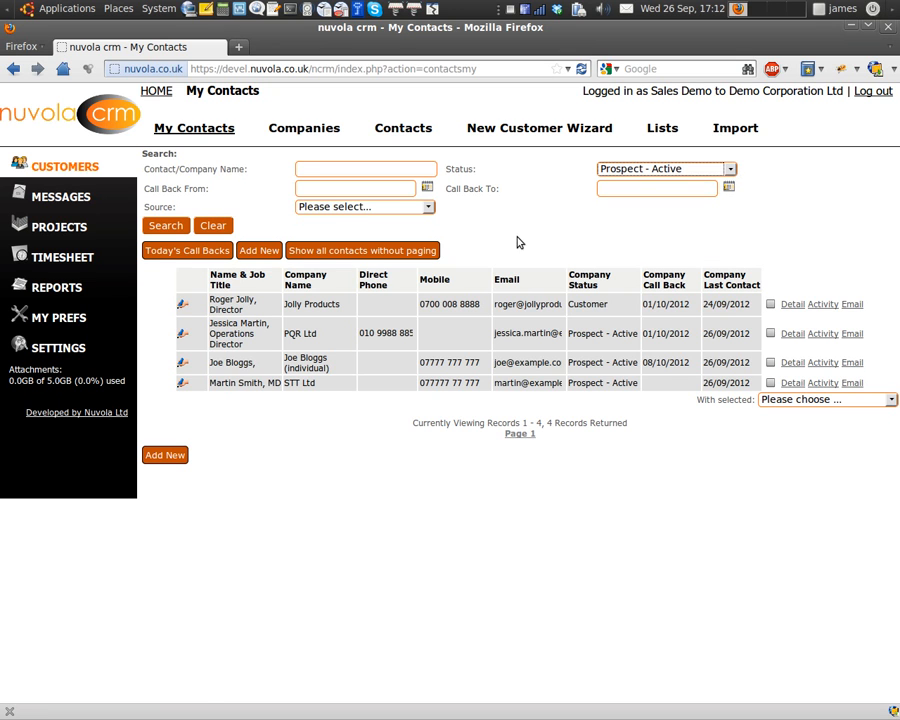
click(212, 227)
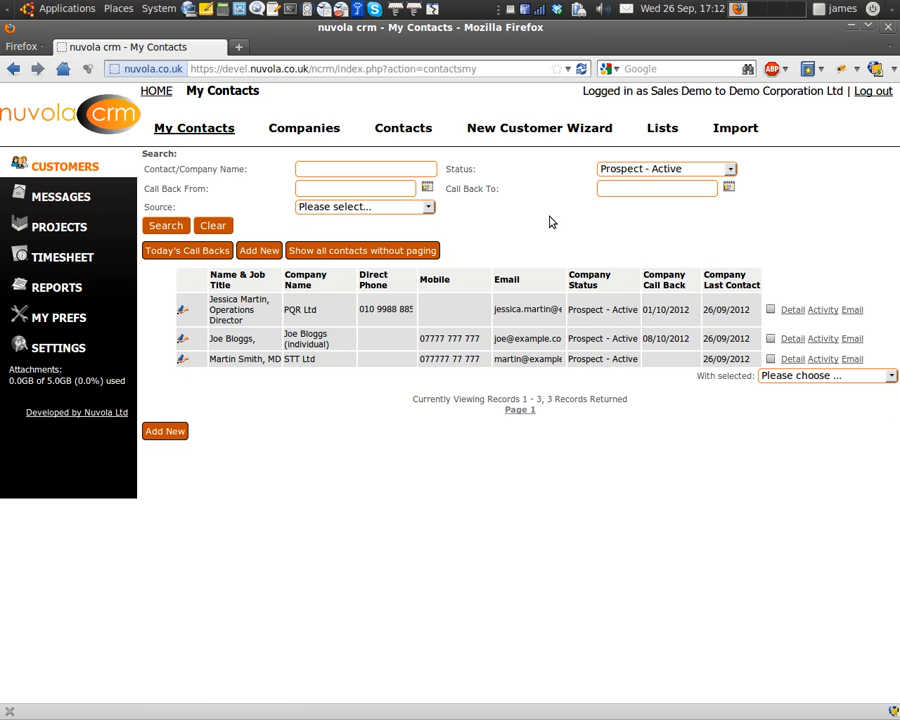
click(403, 131)
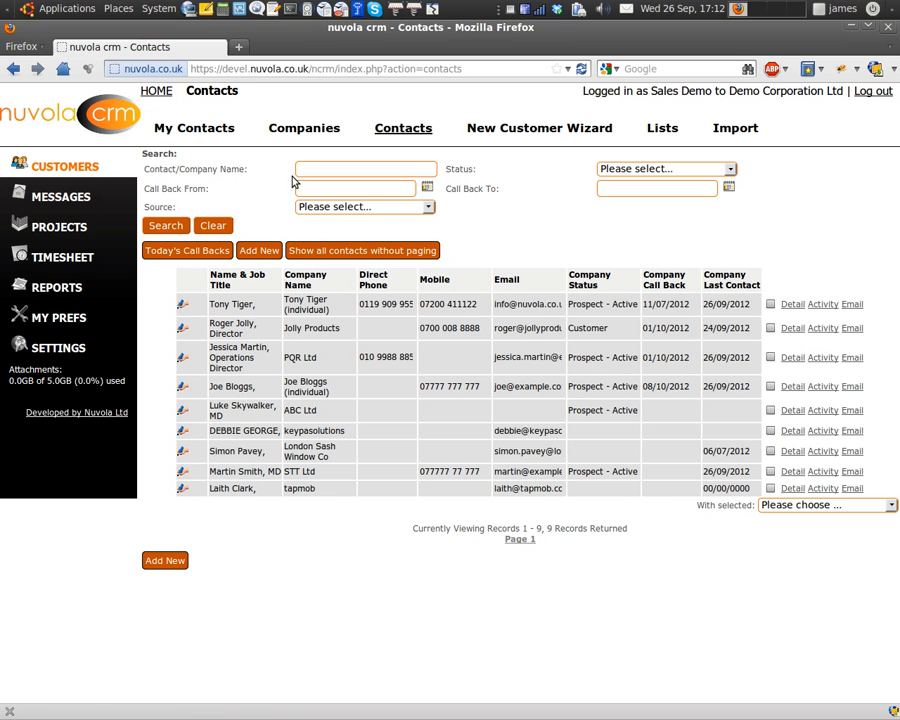
click(304, 128)
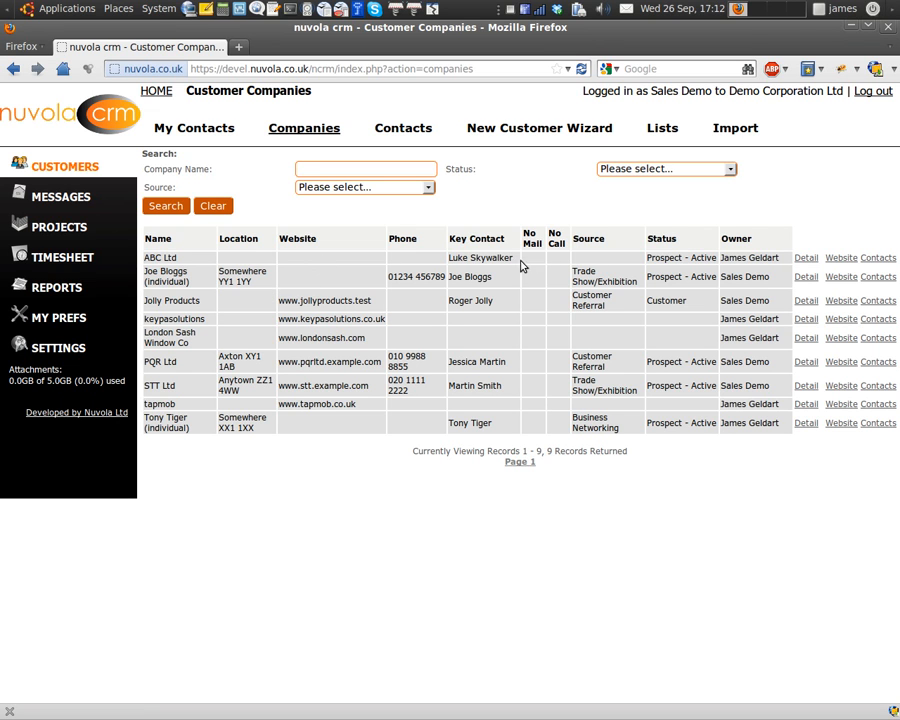
Open ABC Ltd's company detail, list its contacts and start adding a new one.
click(803, 274)
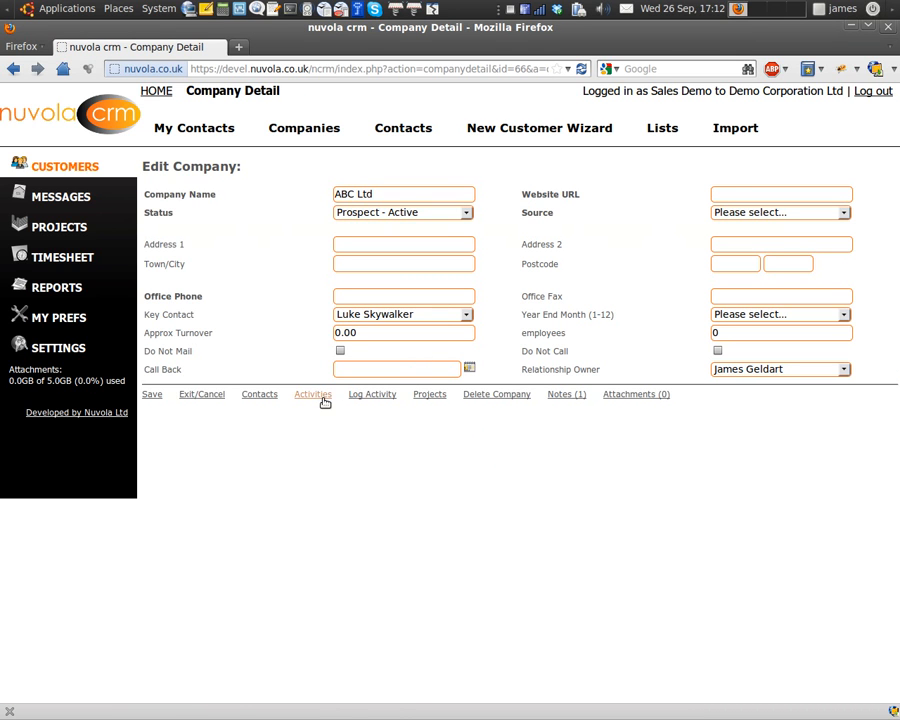
click(259, 394)
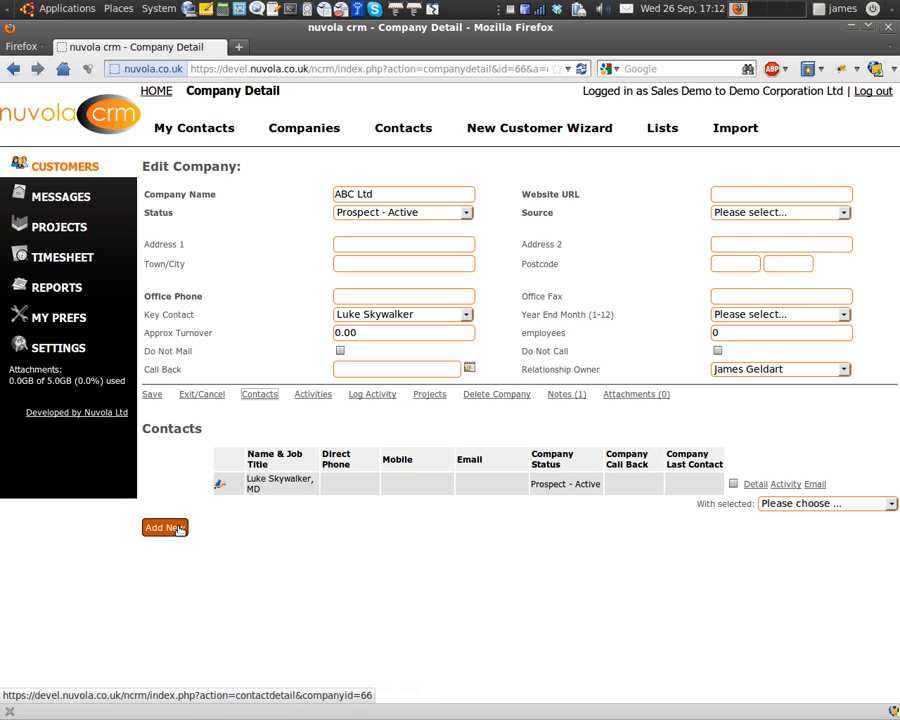
click(179, 529)
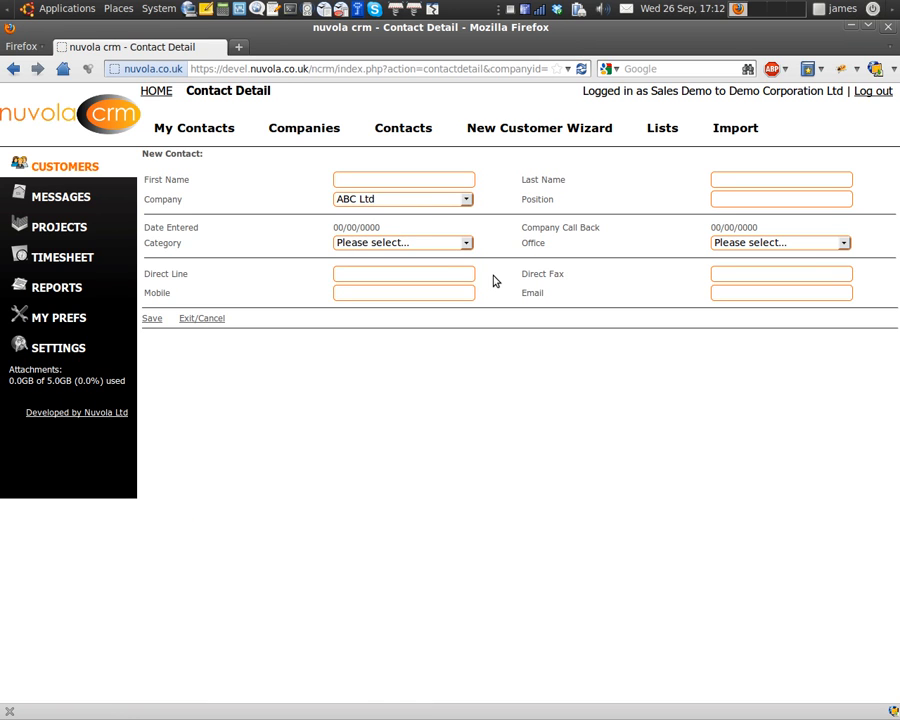
Save a Finance Director contact, category Decision Maker, with name and e-mail, for ABC Ltd.
click(419, 182)
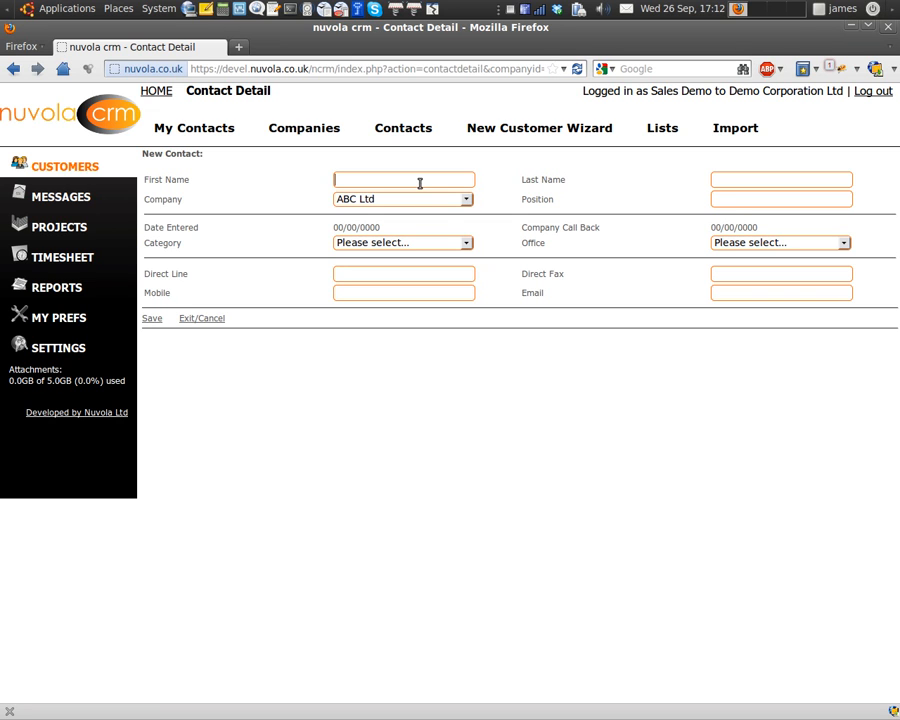
text(Obi-Wan)
text(K)
text(anobi)
click(746, 198)
text(Finance Director)
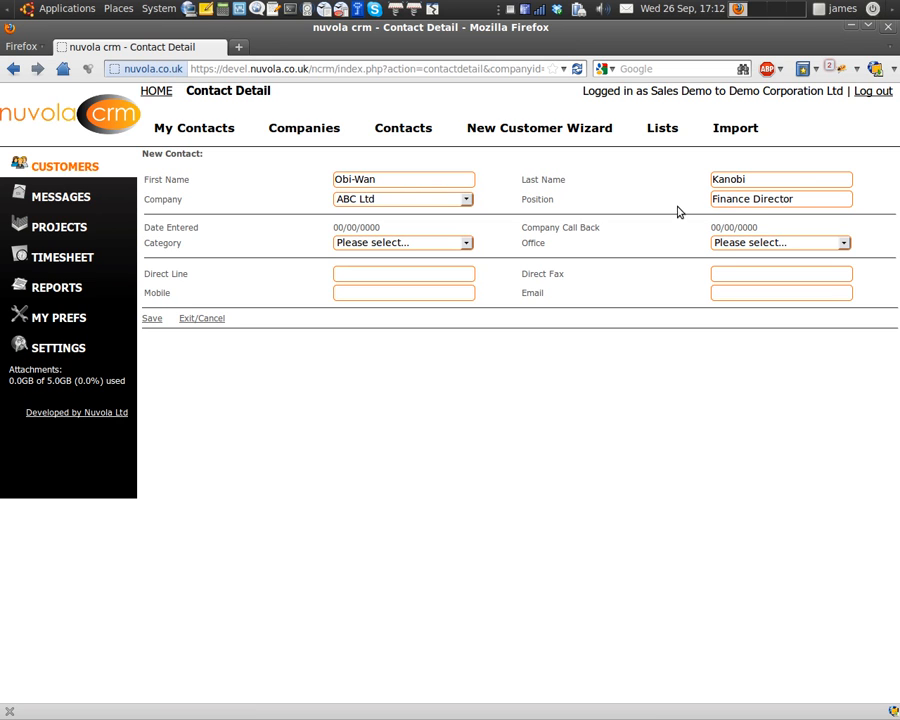
click(468, 244)
click(438, 282)
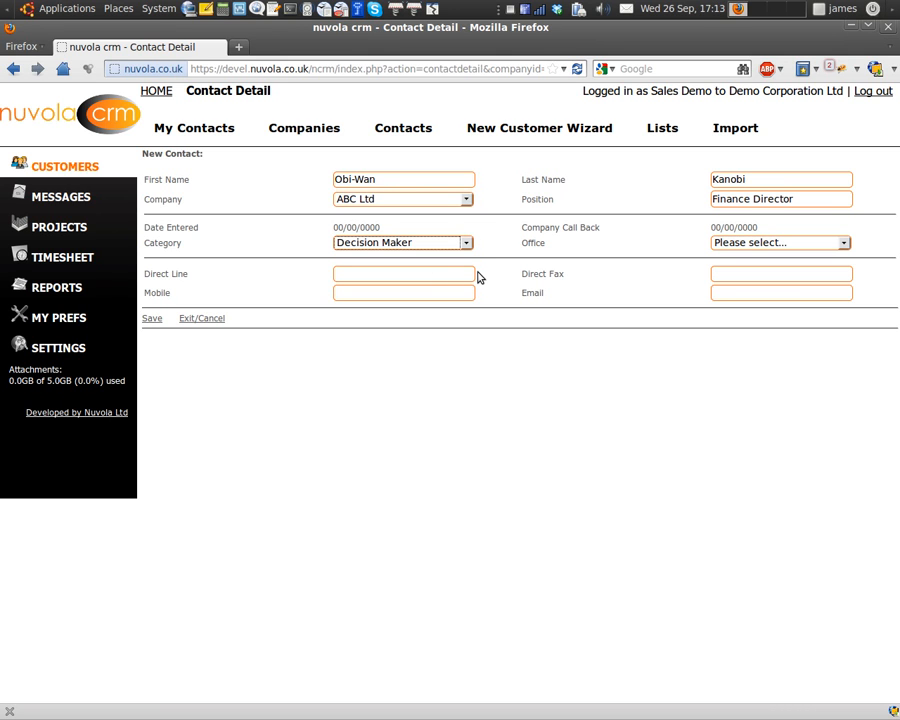
click(738, 291)
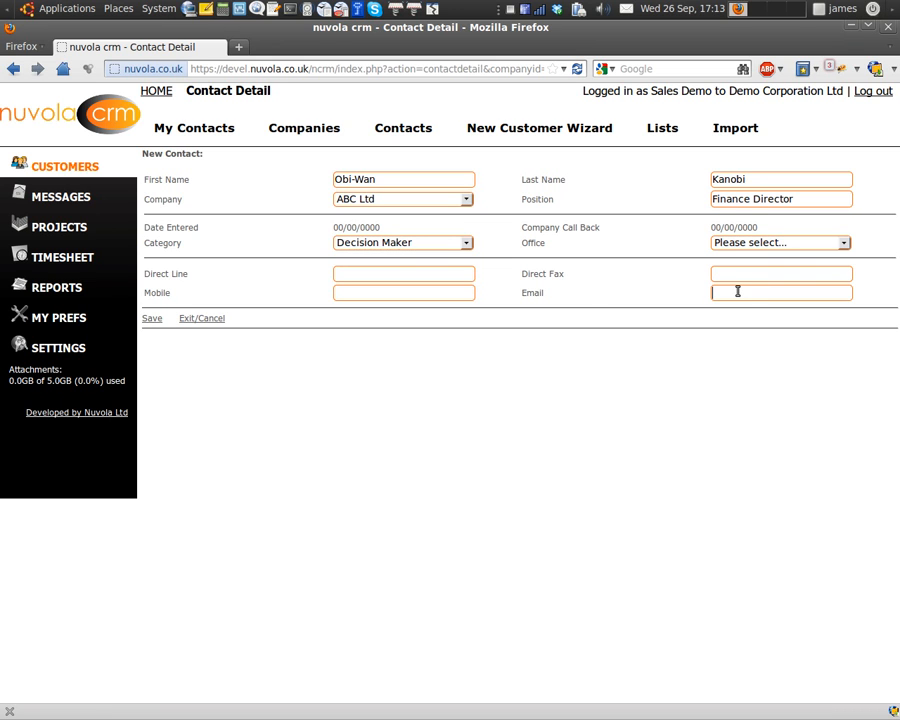
text(obi-wan@abc.example.com)
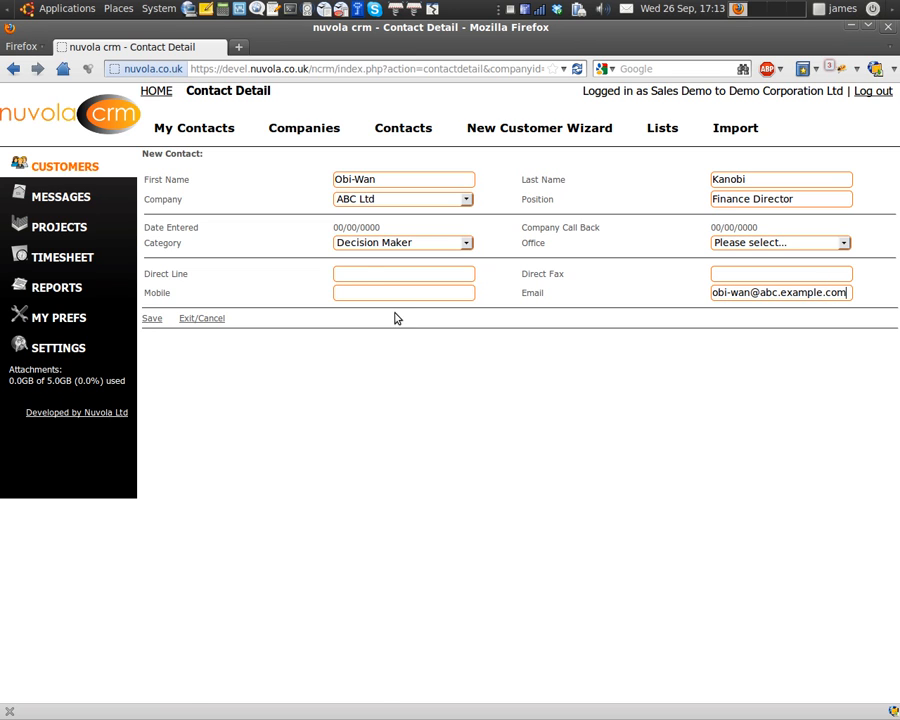
click(151, 318)
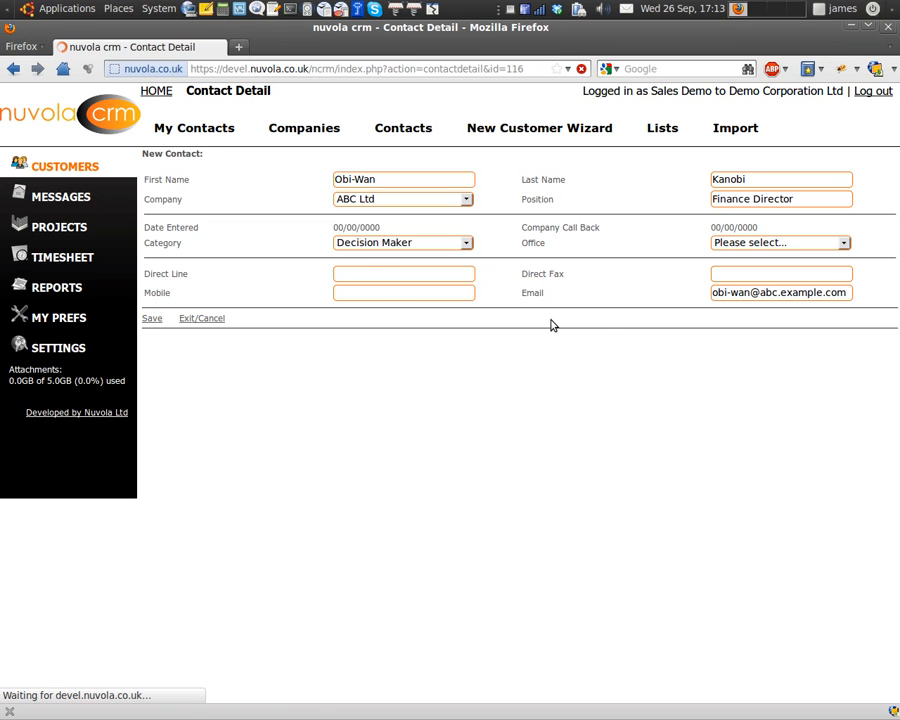
click(288, 320)
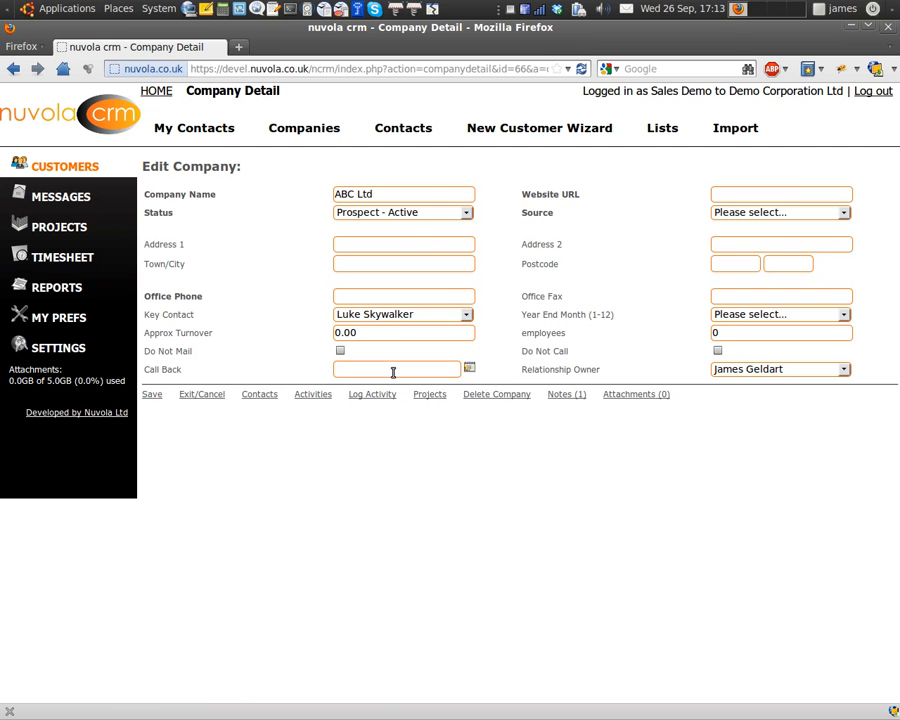
Open the ABC Ltd Finance Director's contact record and view its empty Notes (0).
click(258, 395)
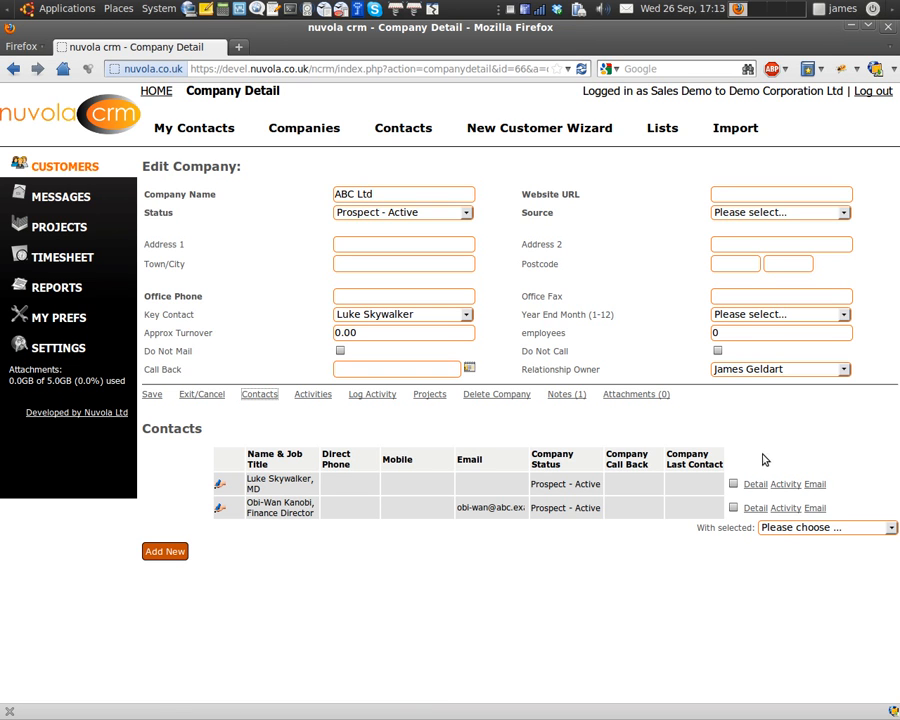
click(754, 508)
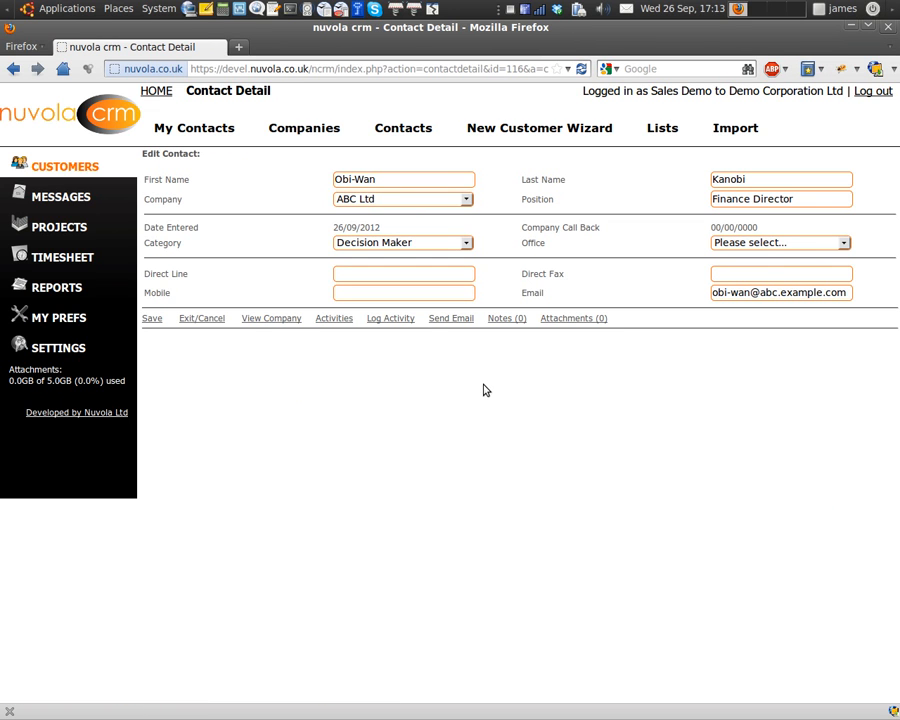
click(512, 320)
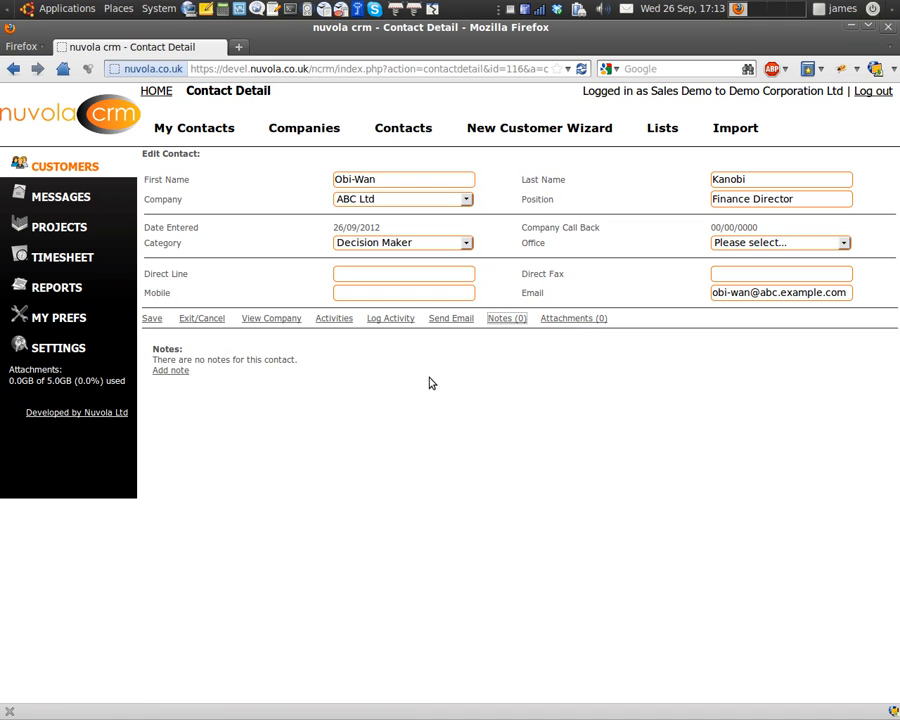
Add the note 'May the force be with you' to the contact.
click(183, 375)
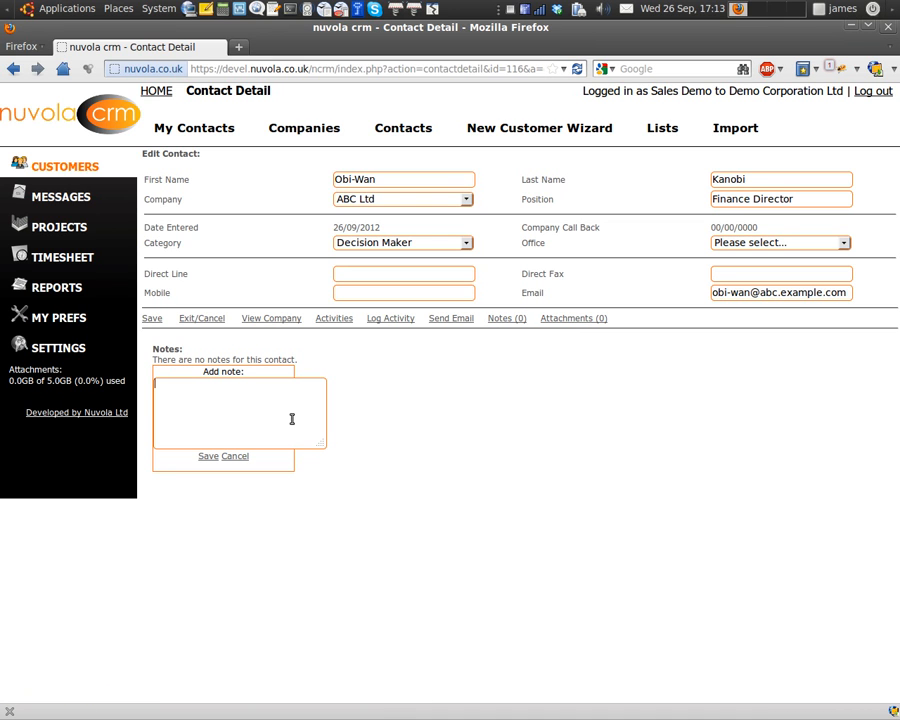
text(May the force be with you)
click(208, 456)
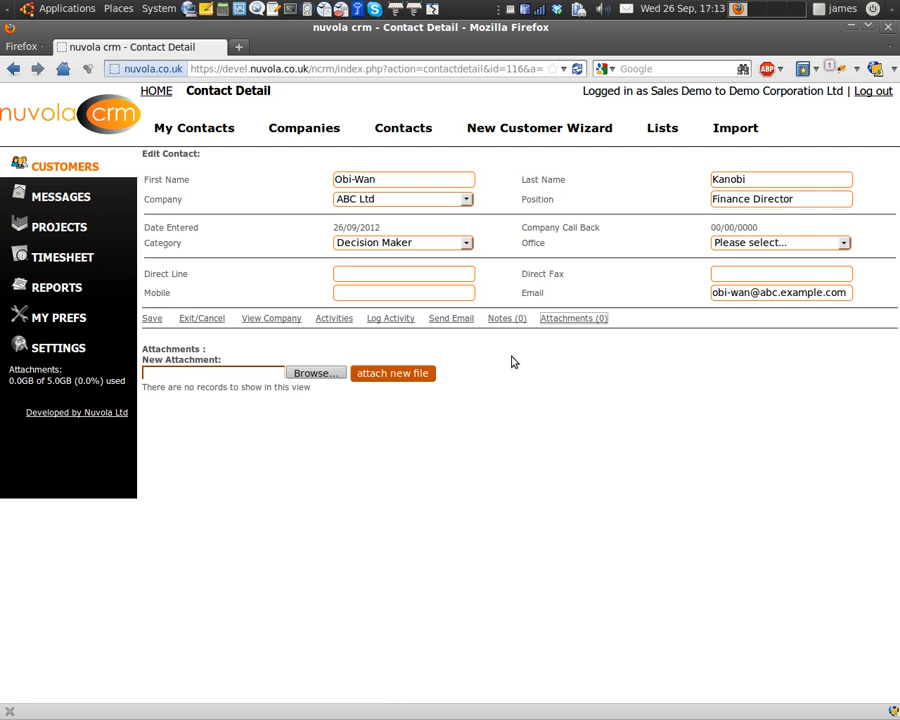
Attach the file r.pdf to the contact and return to ABC Ltd.
click(326, 375)
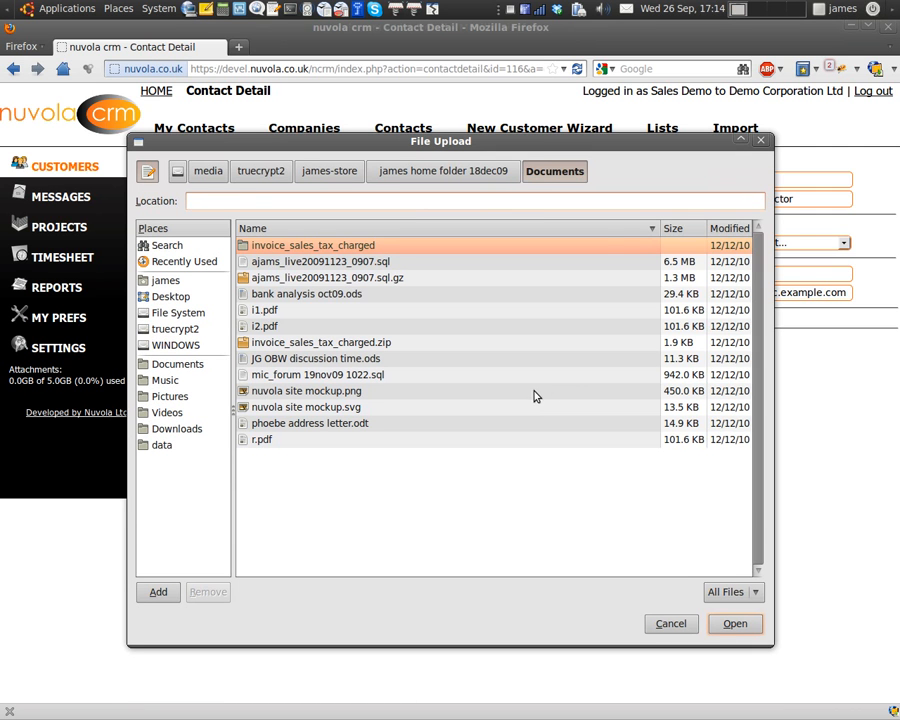
click(268, 441)
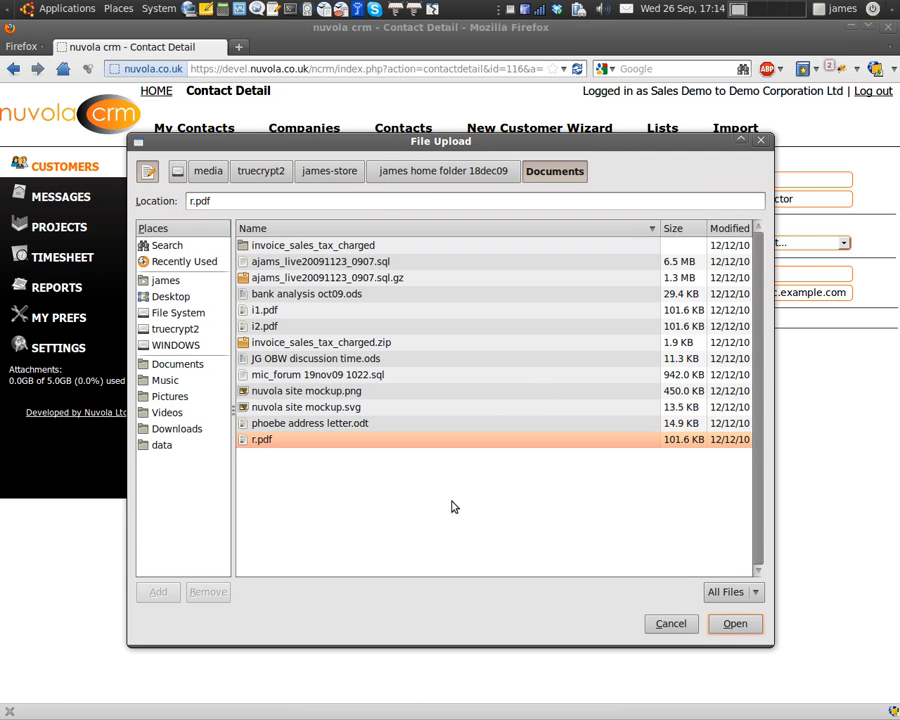
click(738, 626)
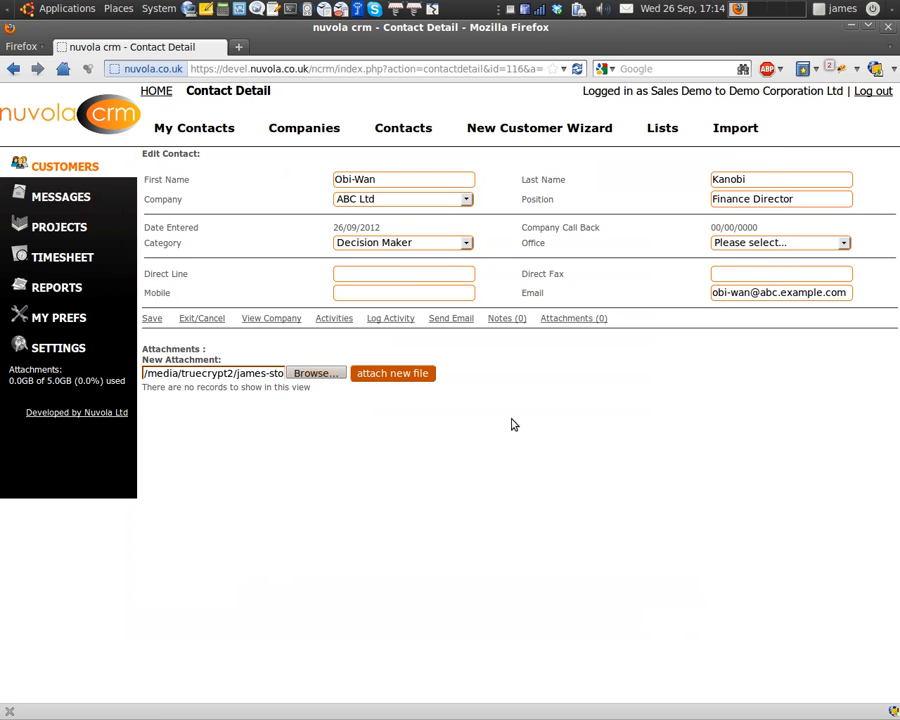
click(387, 375)
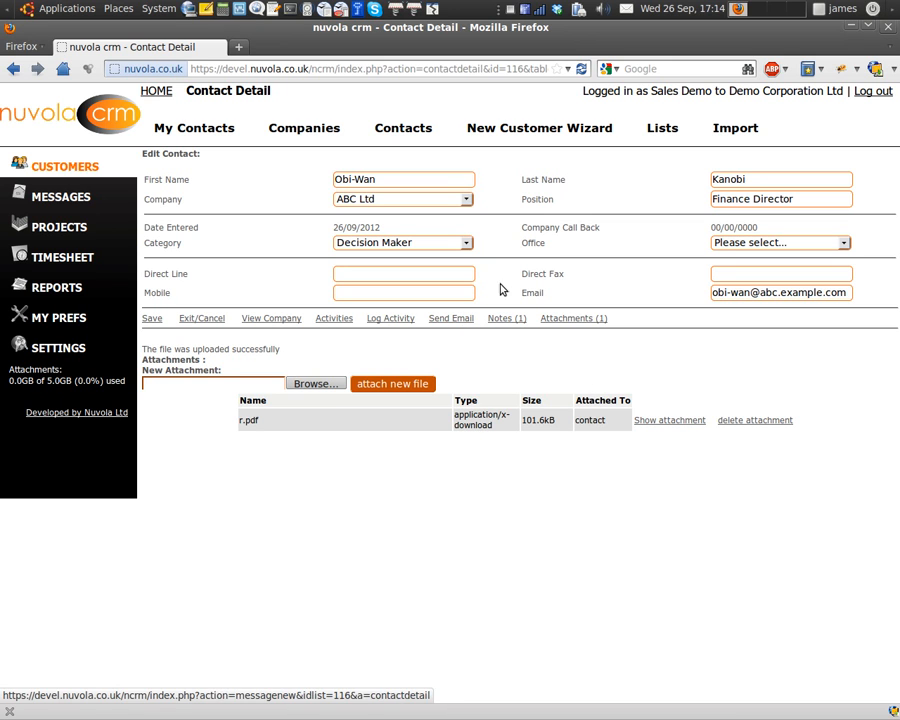
click(276, 319)
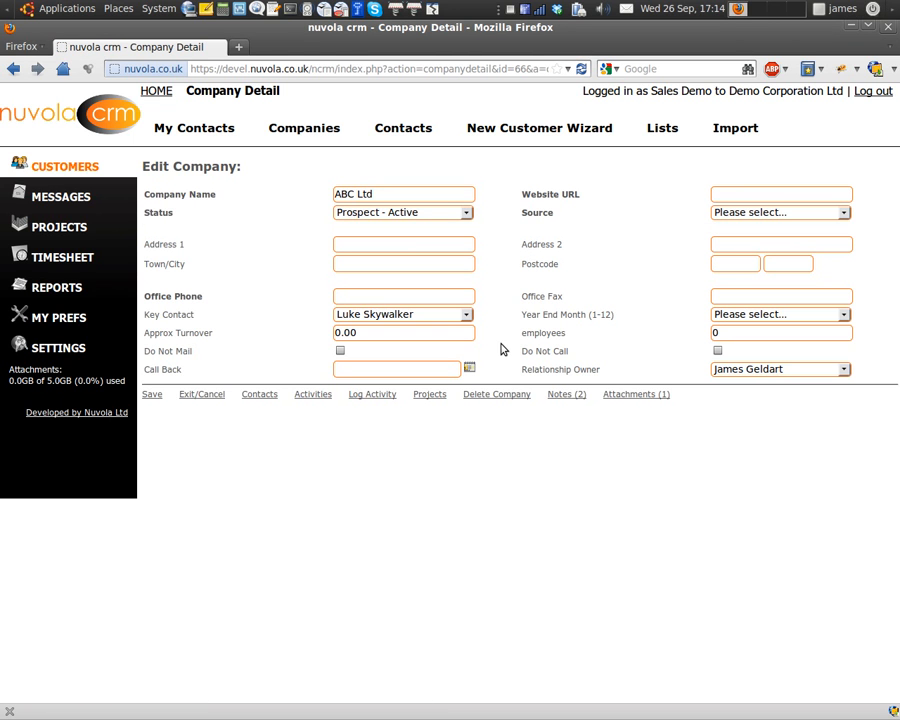
Check ABC Ltd's Notes (2) and Attachments (1), then launch the New Customer Wizard.
click(566, 395)
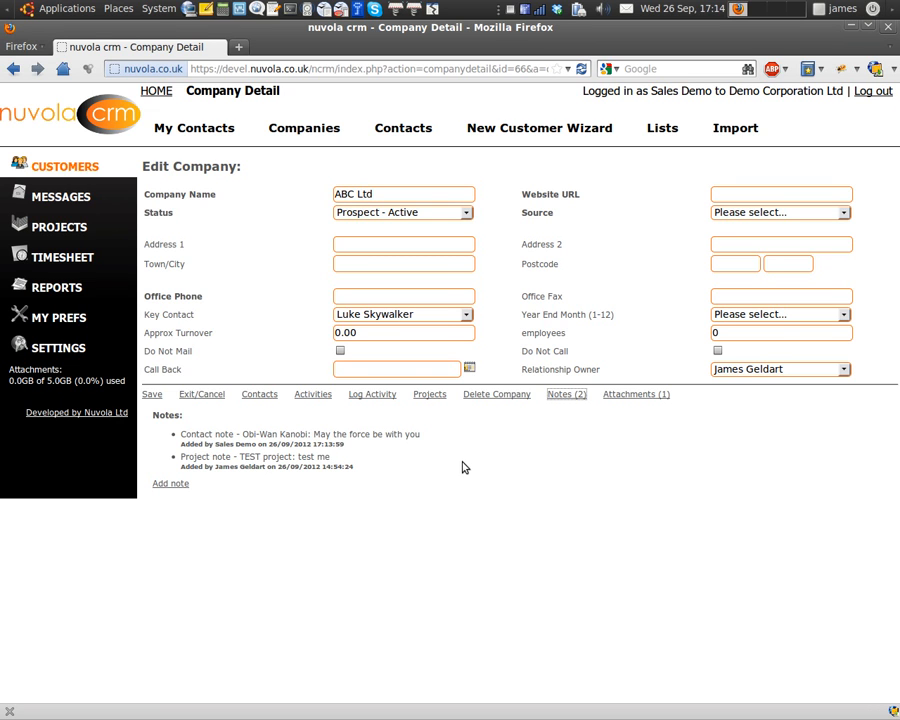
click(618, 395)
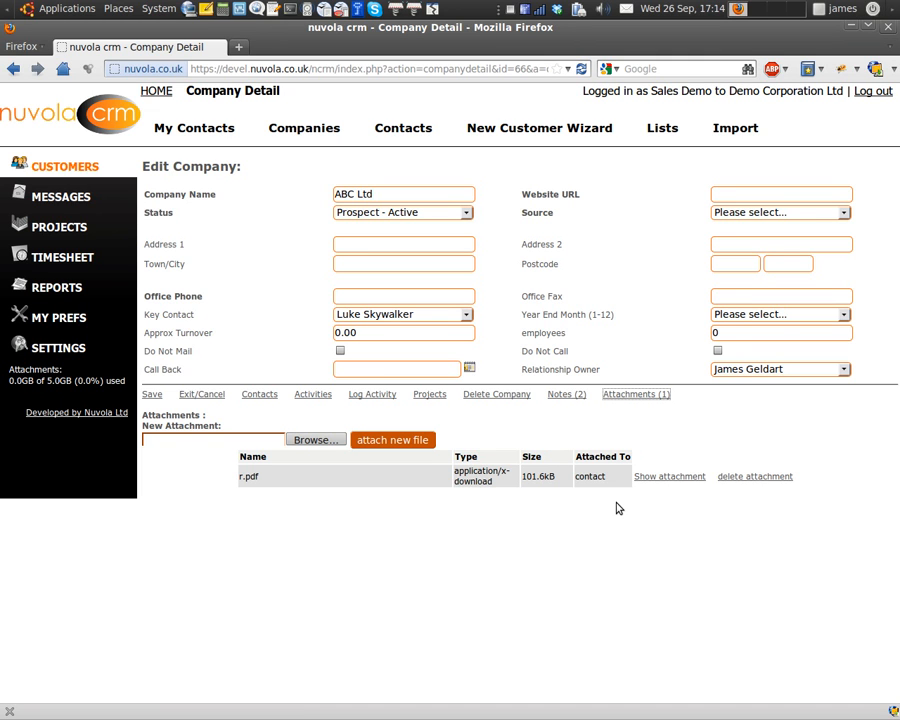
click(548, 131)
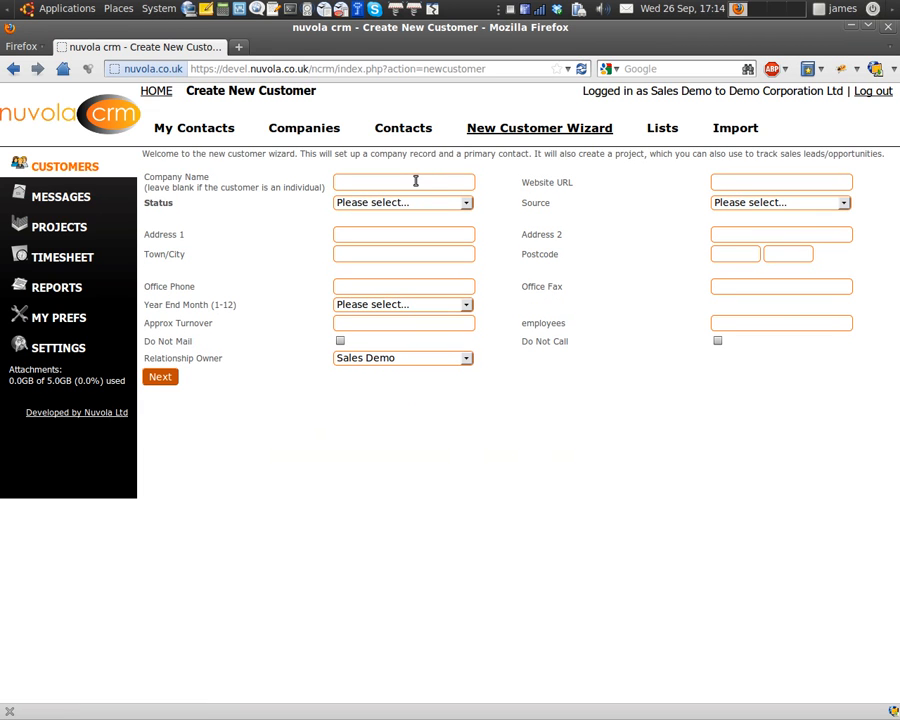
click(416, 181)
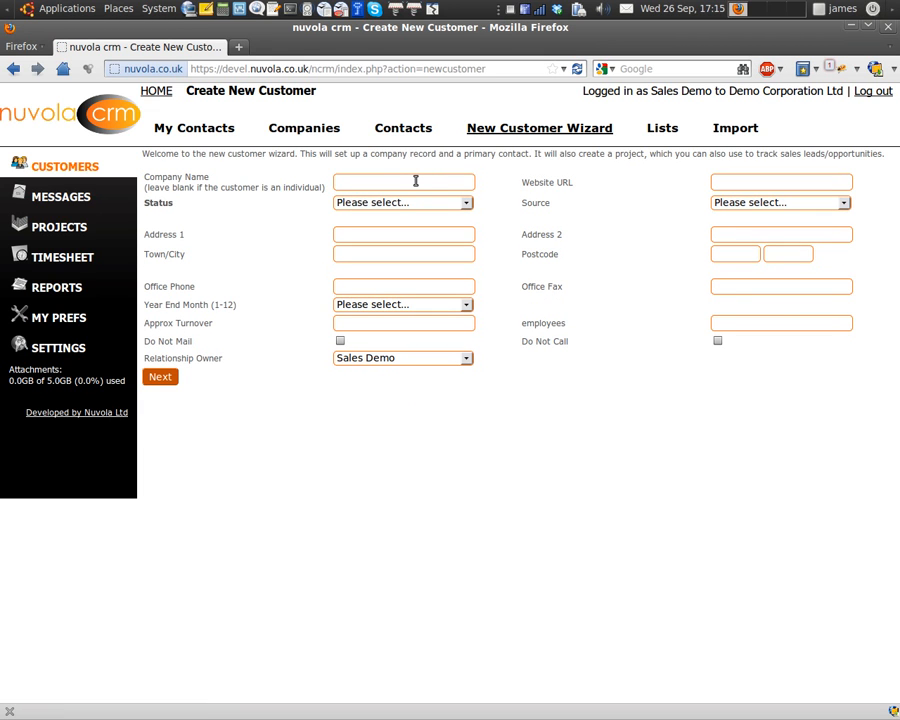
text(EF)
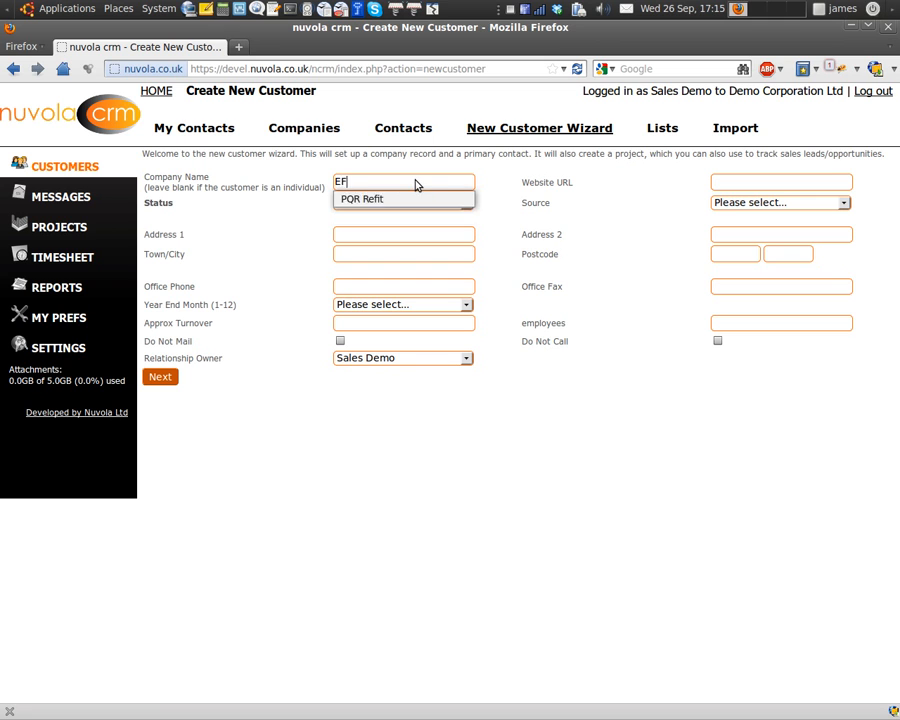
text(G Ltd)
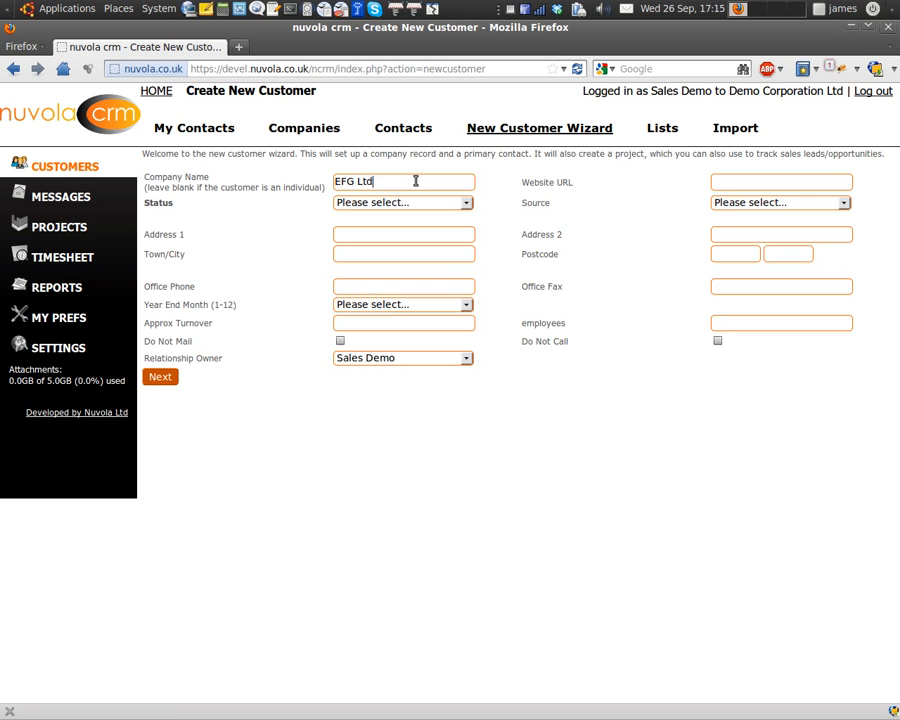
key(Tab)
text(www.efg.com)
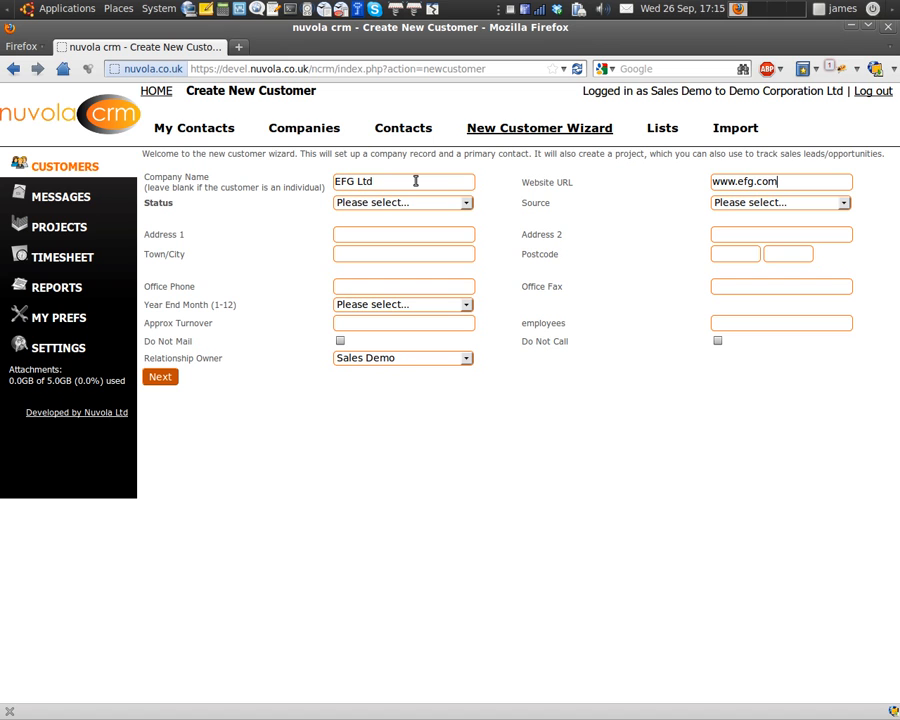
key(Tab)
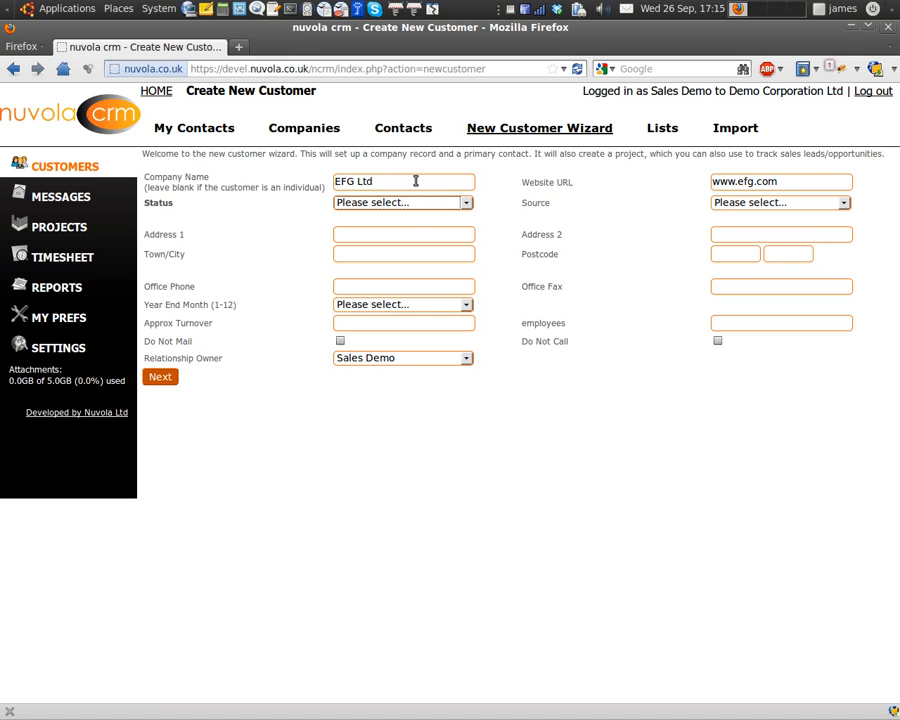
click(390, 203)
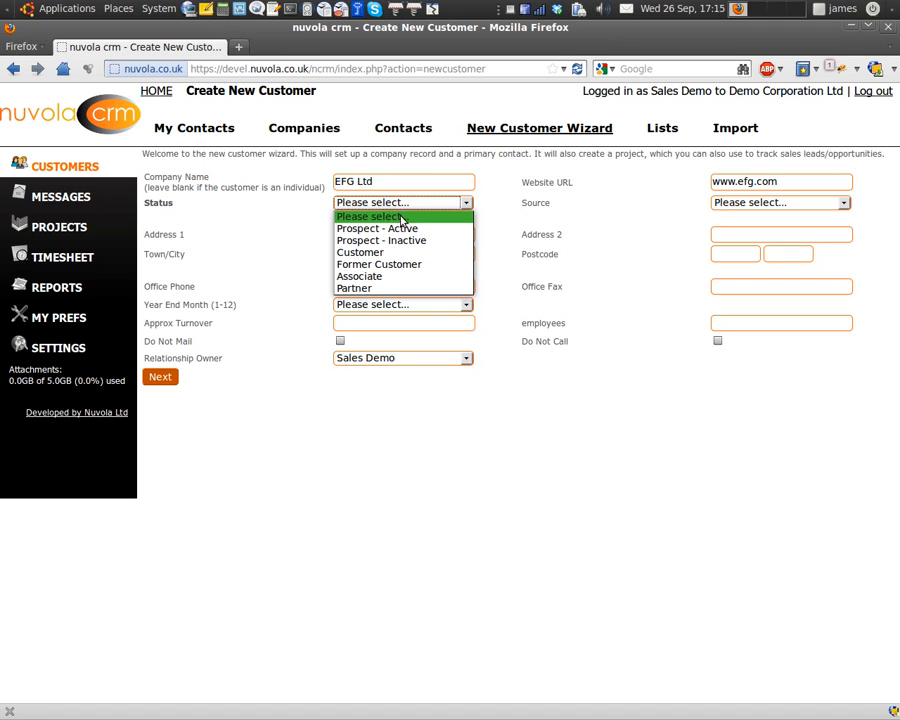
click(410, 230)
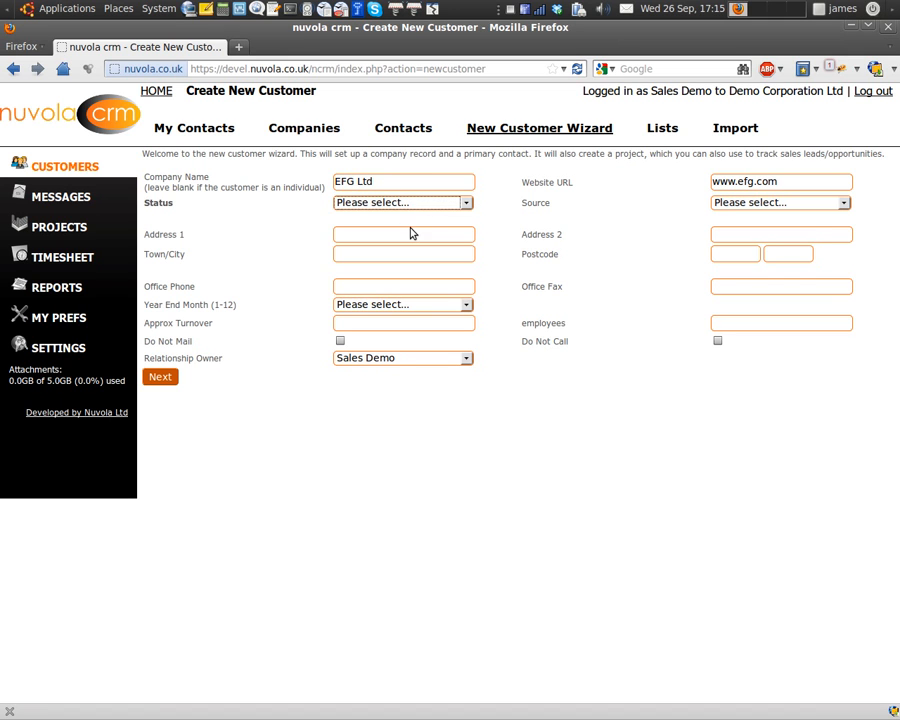
click(812, 206)
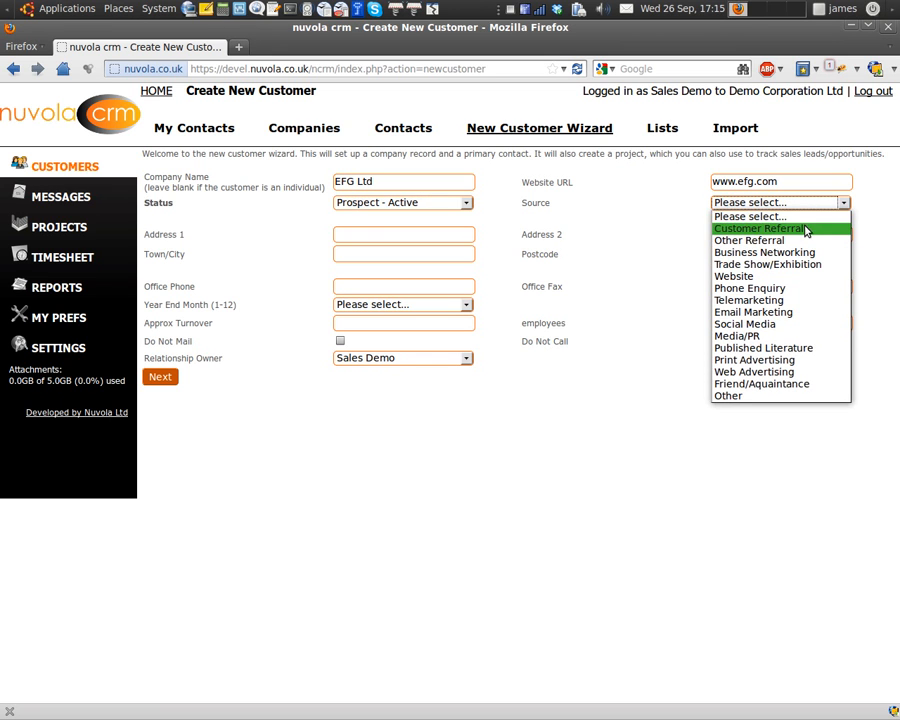
click(795, 228)
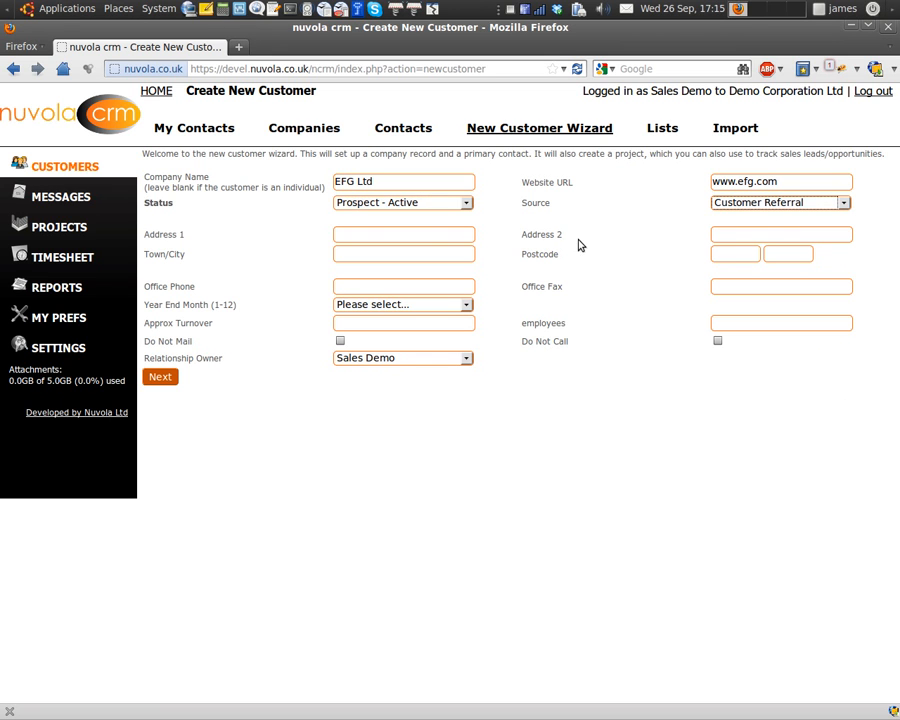
Fill in the company's address, postcode and office phone number, set 14 employees, and submit.
click(436, 241)
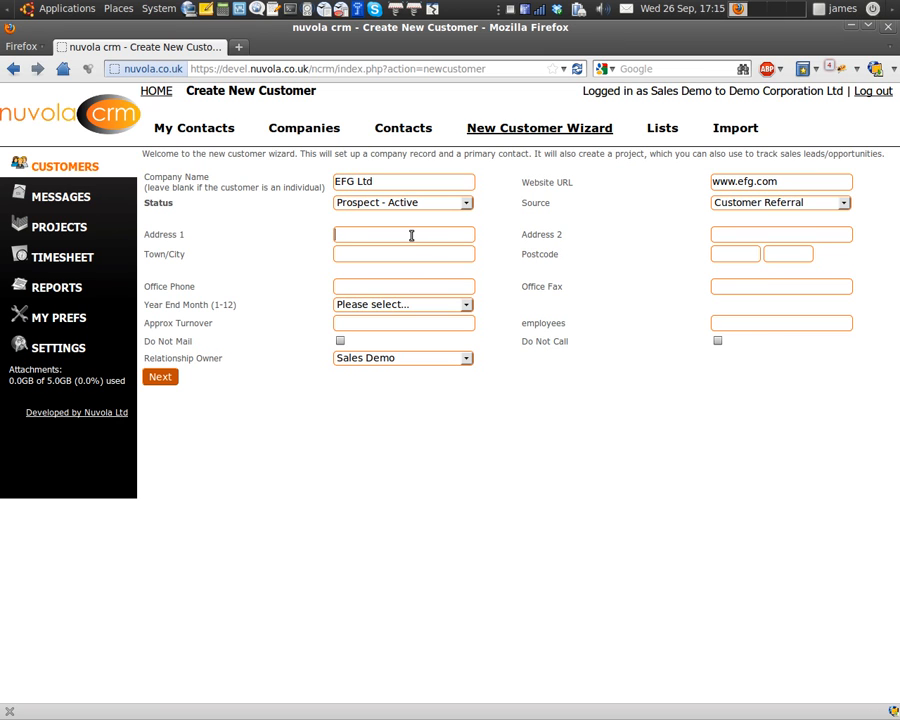
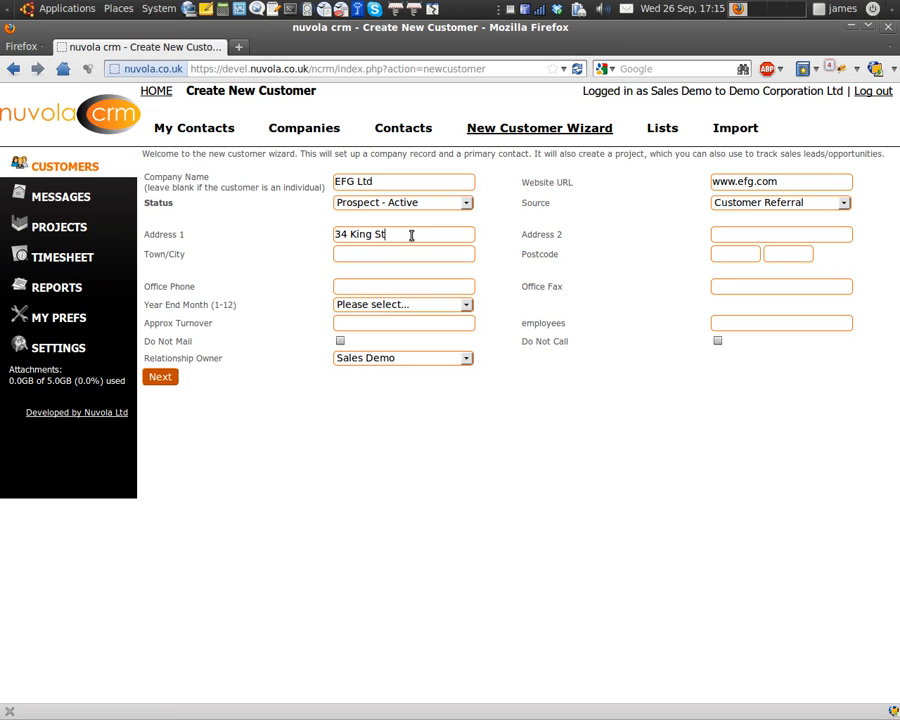
text(eee)
text(Som)
key(Down)
key(Tab)
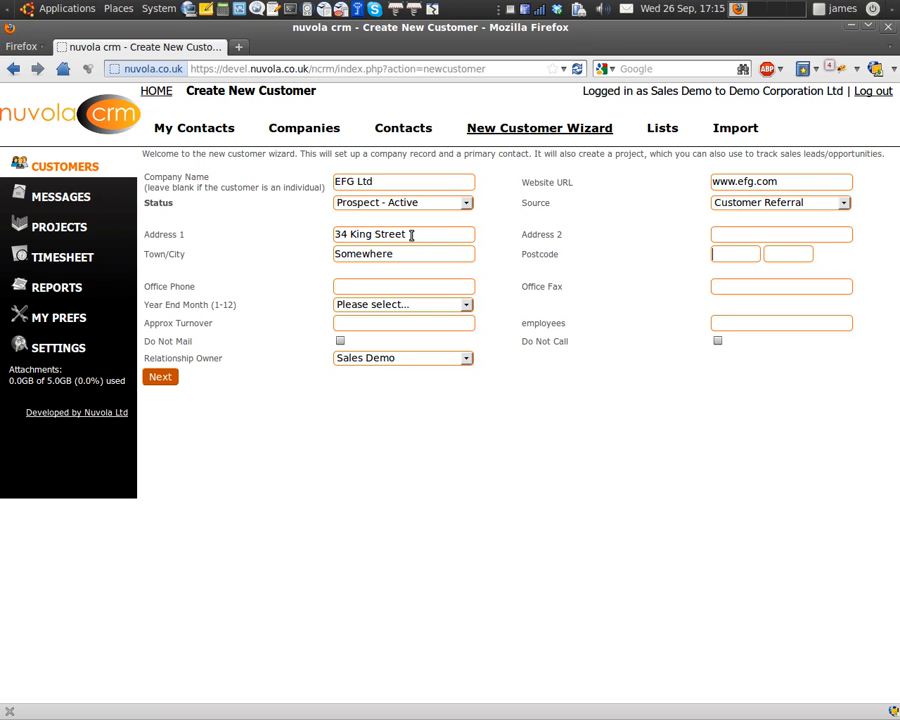
text(AA1)
text(A)
text(01)
text(0)
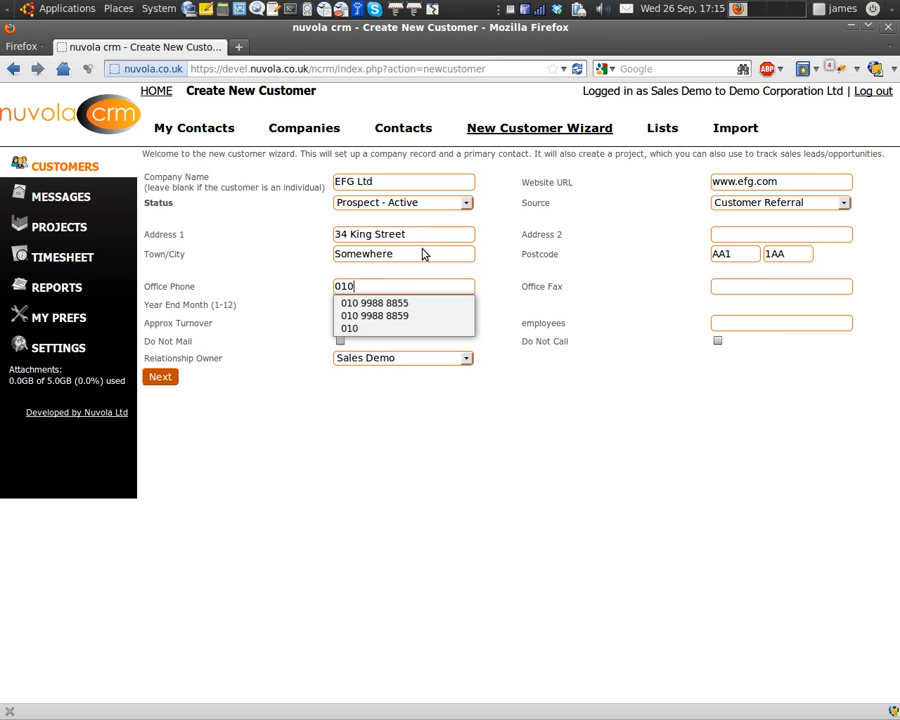
text( 888 88888)
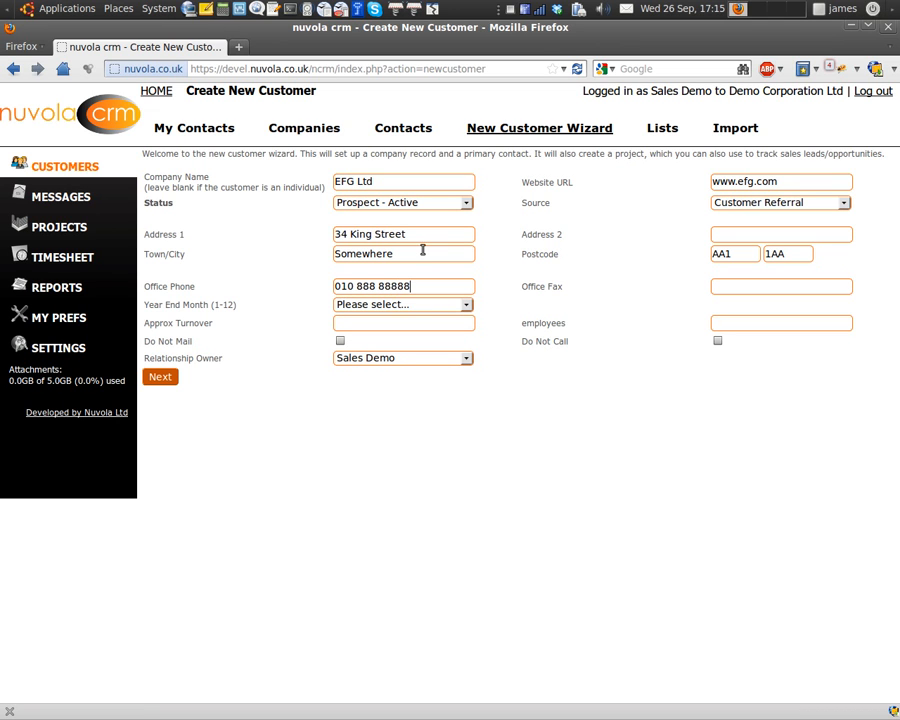
key(Tab)
click(746, 318)
text(14)
click(172, 381)
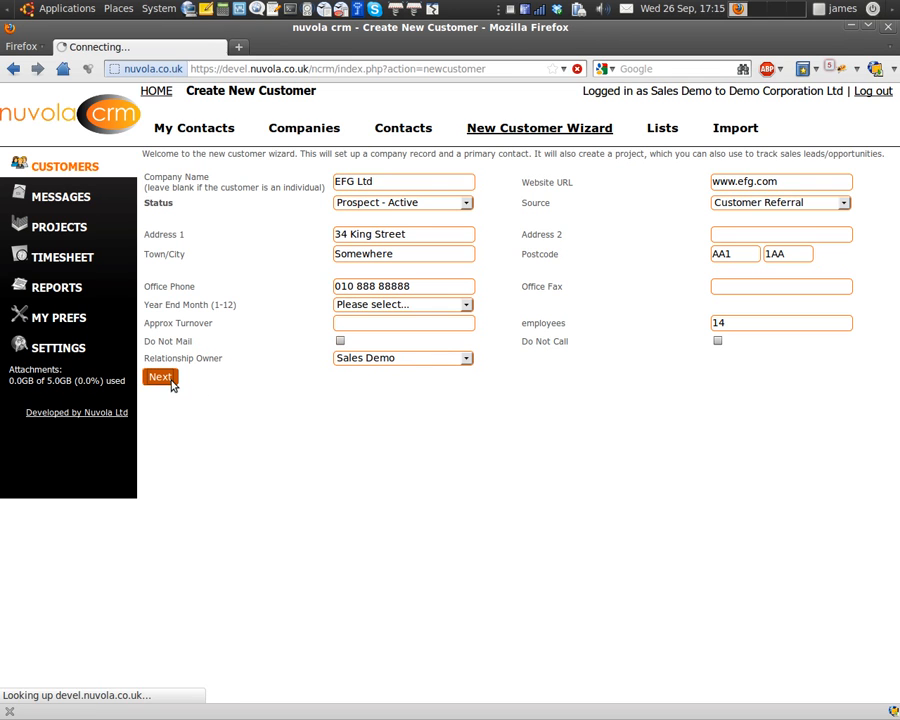
Enter the contact's first and last name, position MD, mobile number and e-mail address, then submit.
click(425, 197)
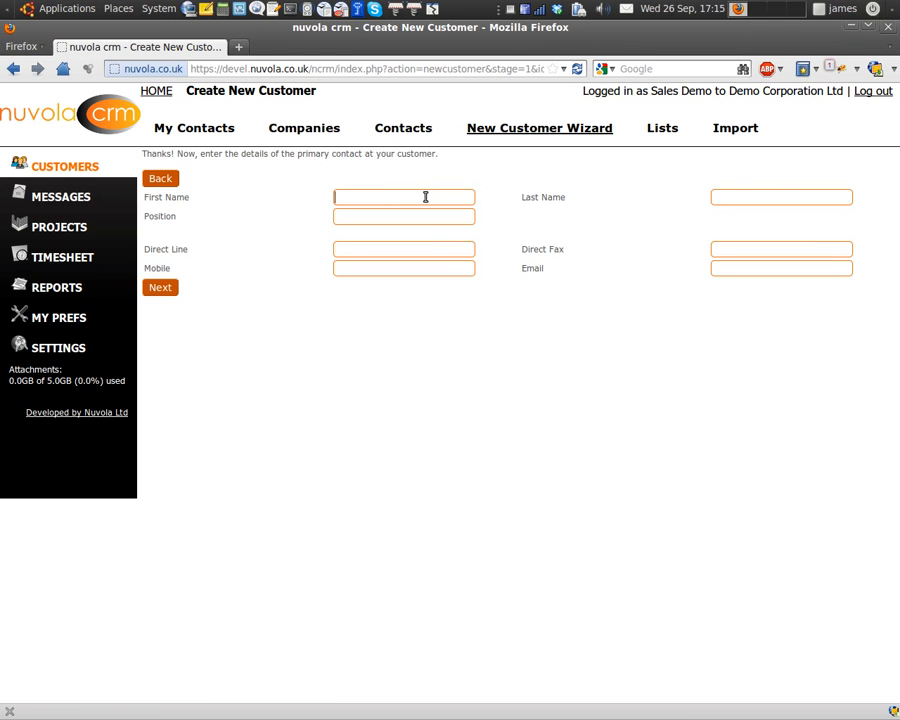
text(MD)
key(Tab)
click(412, 265)
text(0777 88)
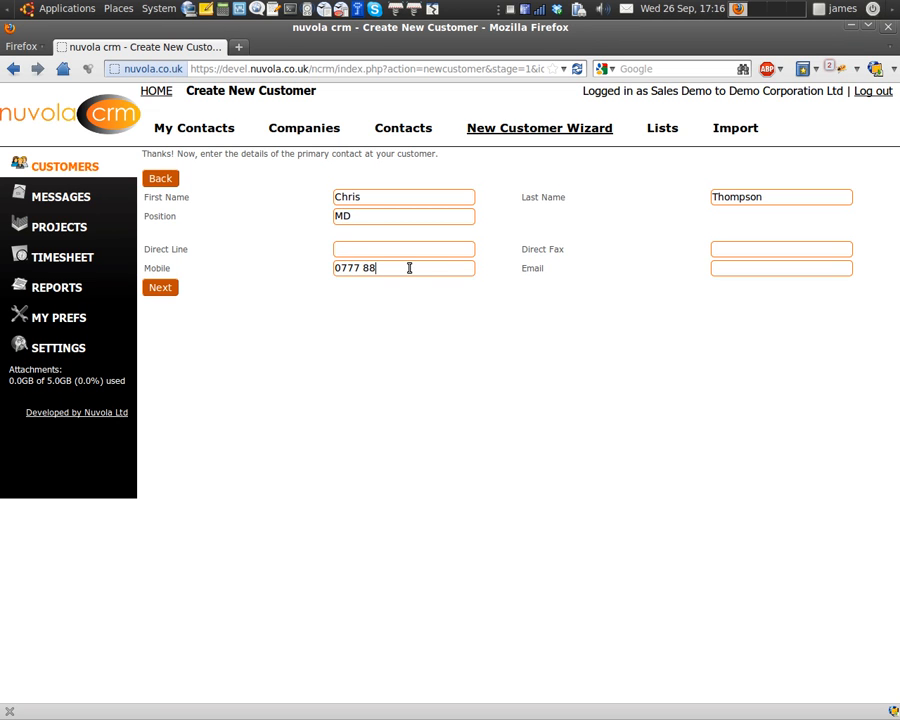
text( 88 888)
click(744, 269)
text(chris@efg.example.com)
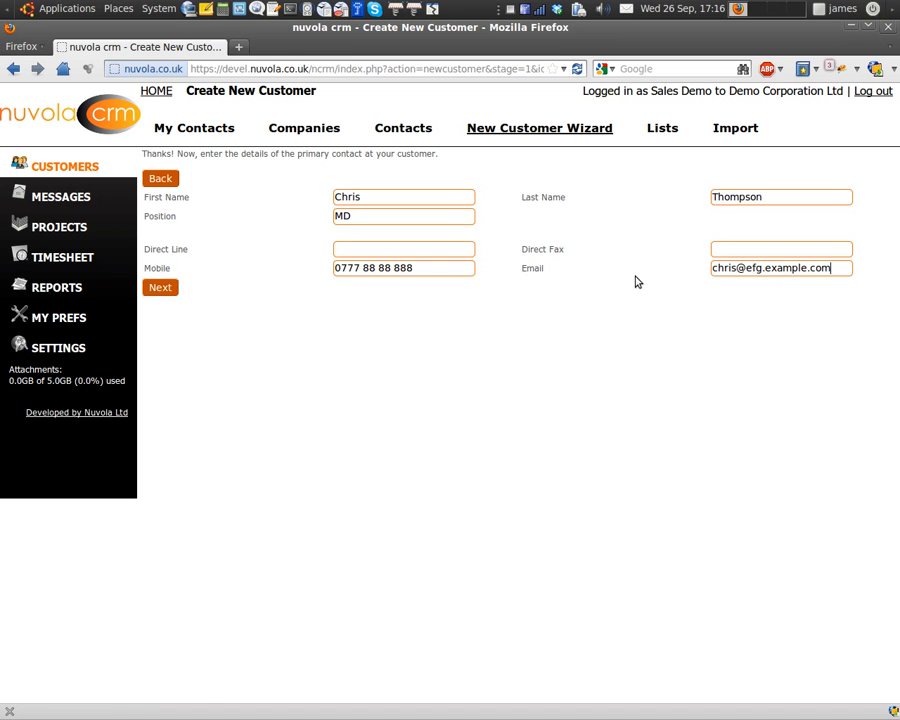
click(170, 291)
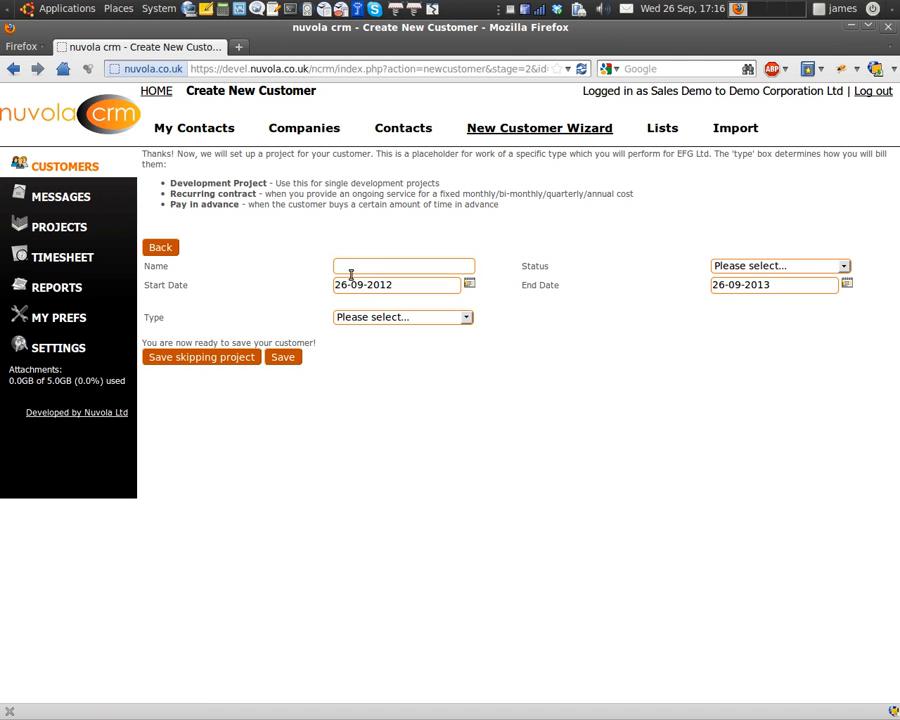
Name the project EFG Project, status Qualified Opportunity, dates 01-10-2012 to 31-10-2013, type One Off Project.
click(363, 267)
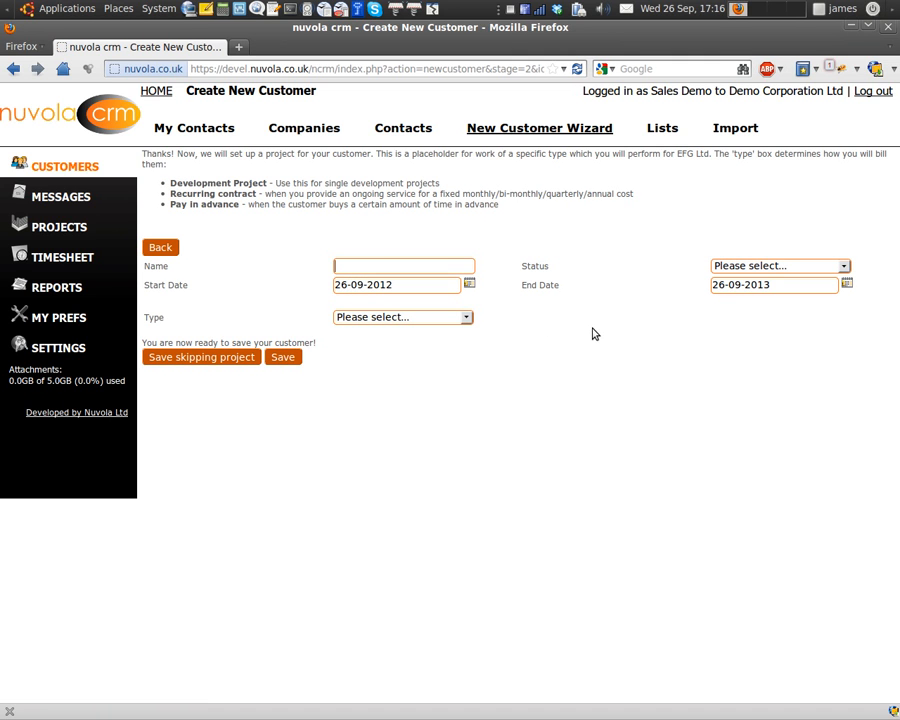
text(E)
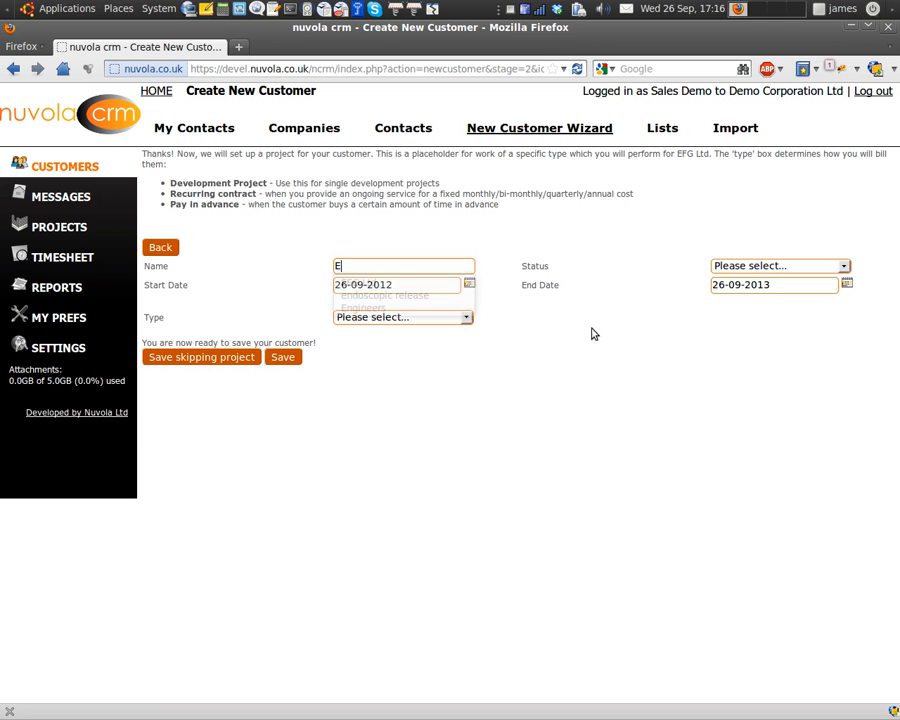
text(FG Project)
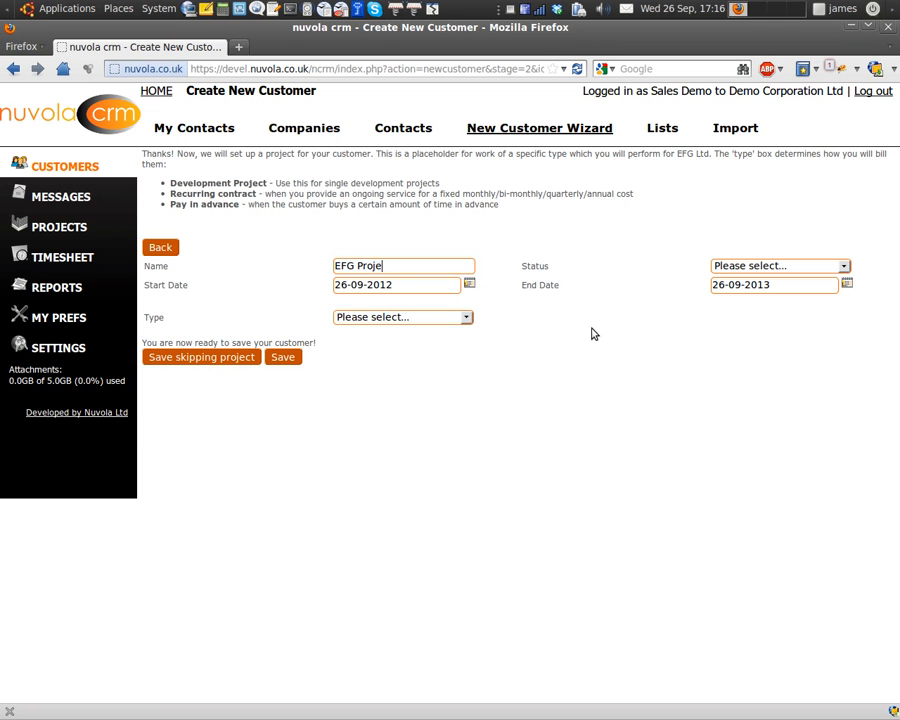
click(762, 267)
click(770, 304)
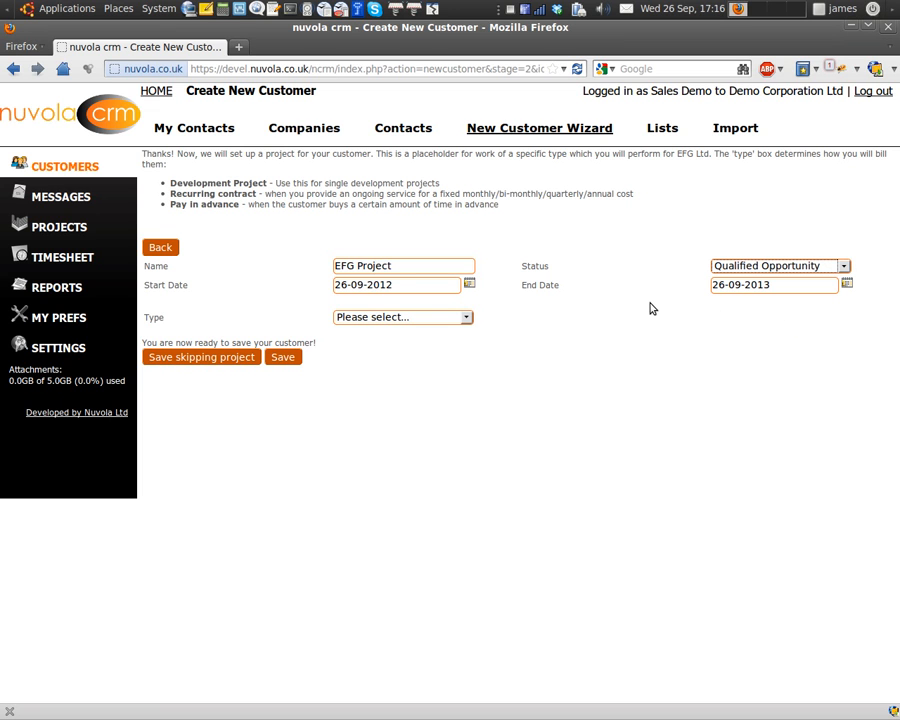
click(469, 285)
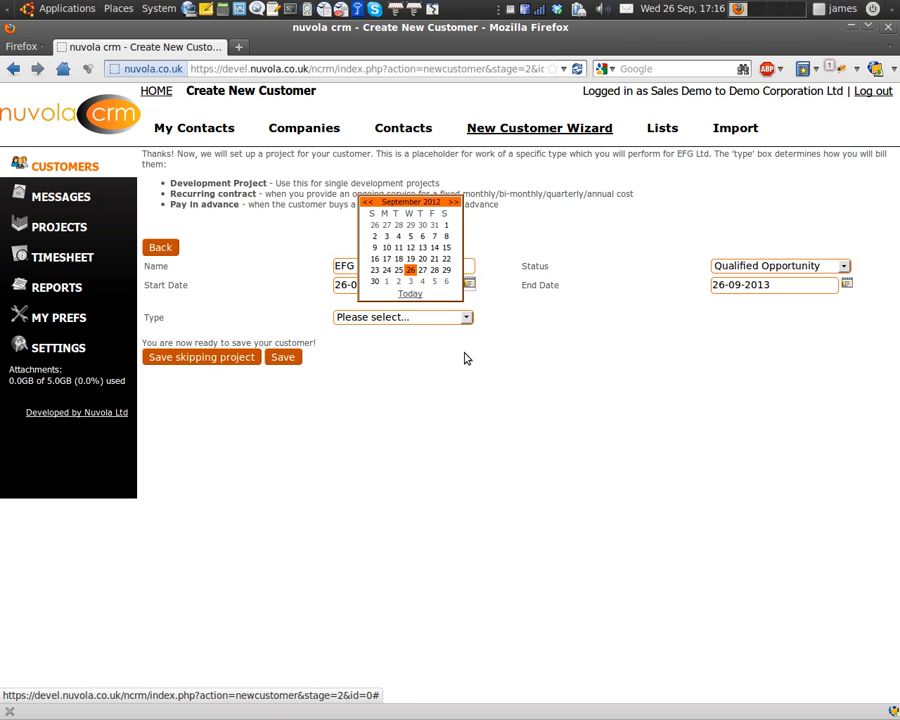
click(389, 281)
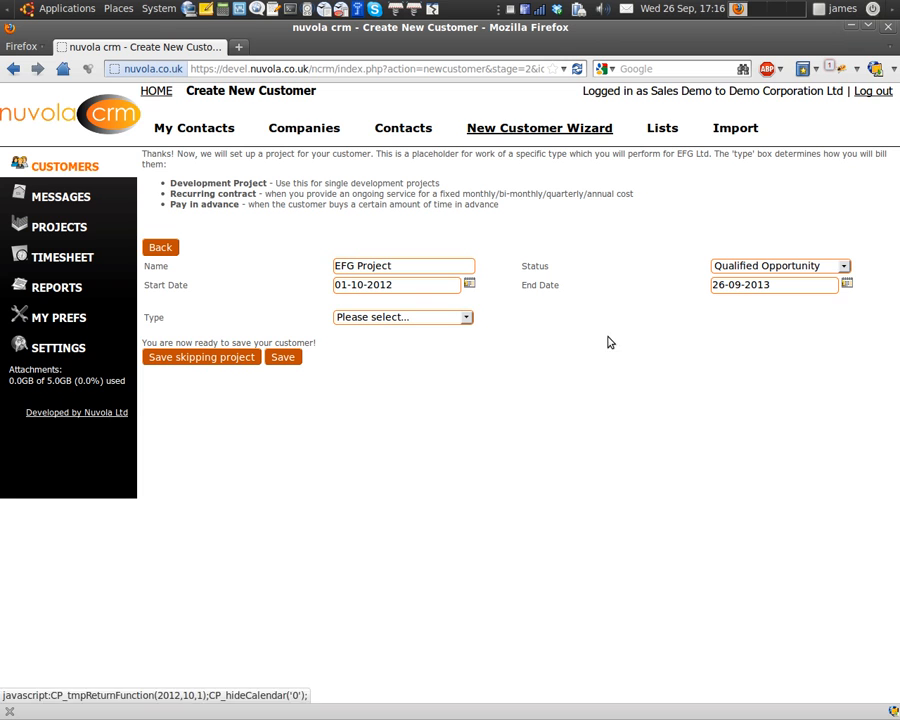
click(846, 284)
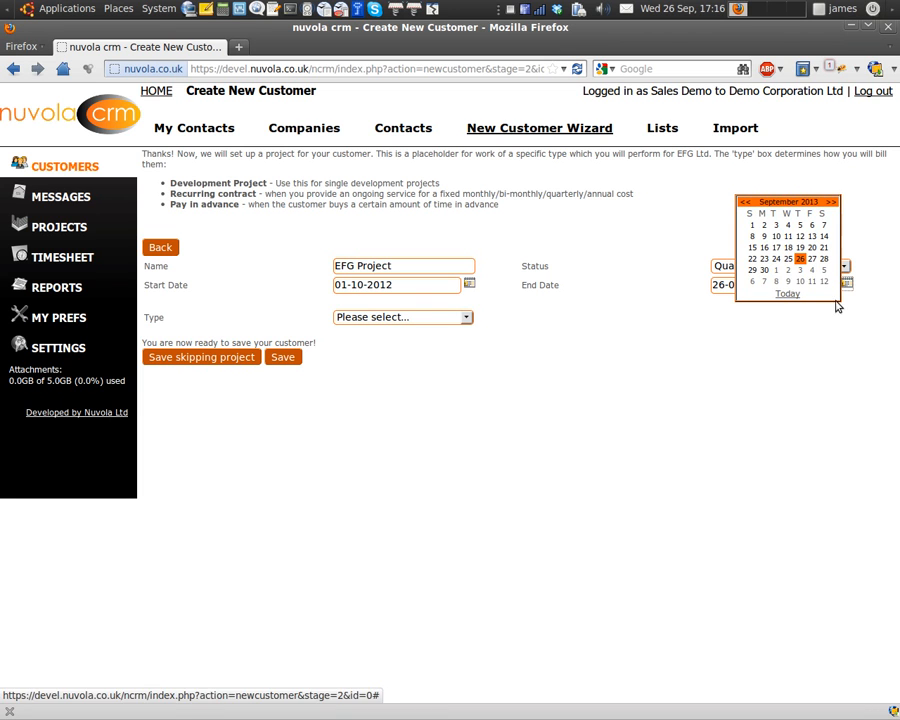
click(831, 202)
click(804, 270)
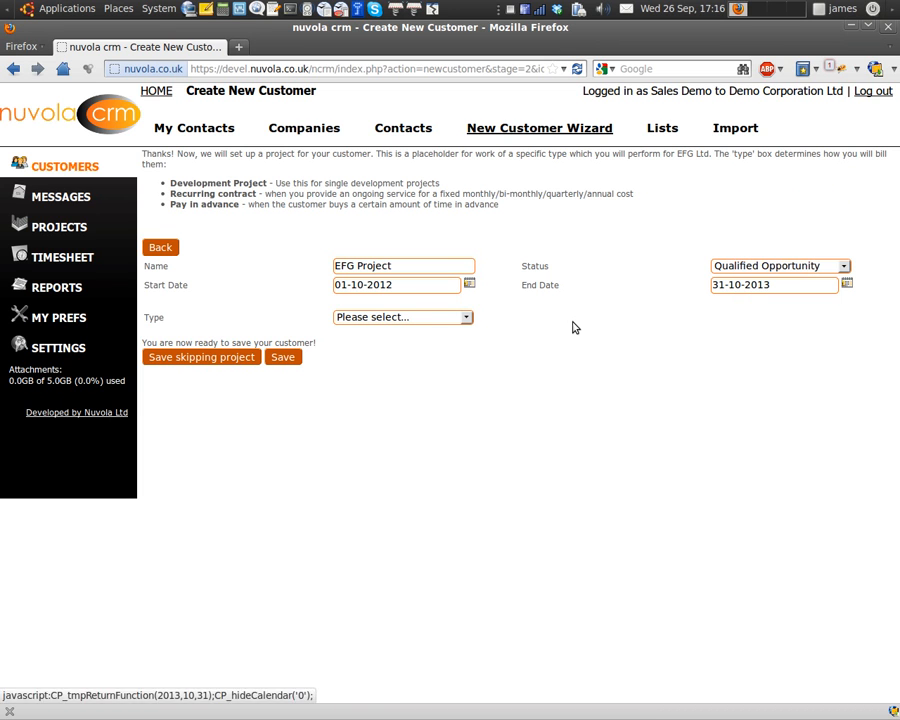
click(436, 318)
click(436, 332)
click(439, 348)
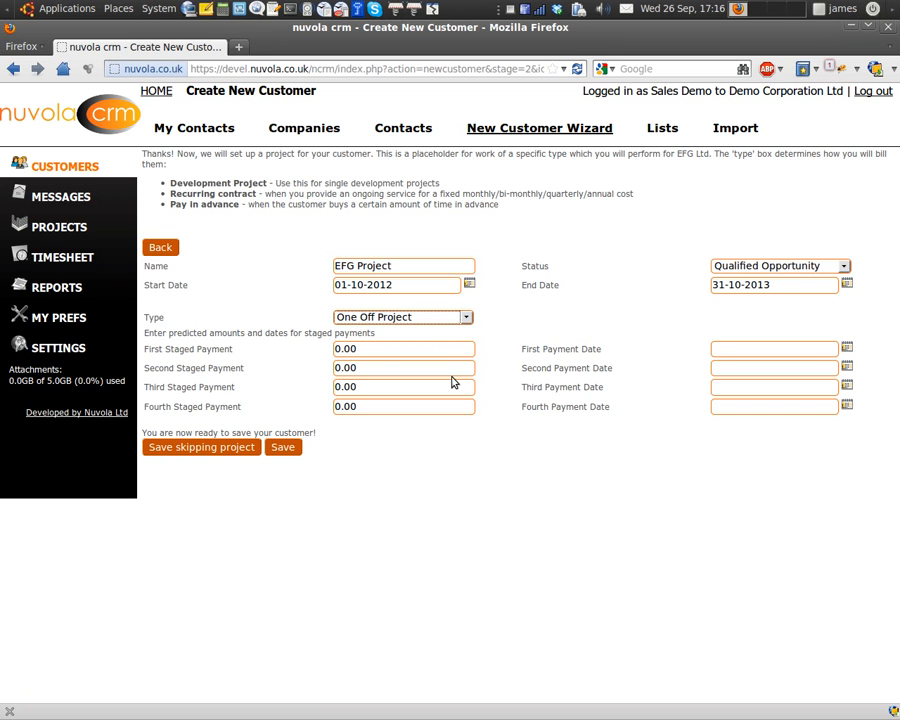
Set the first staged payment to 1500, dated 28 September 2012.
double_click(430, 347)
click(430, 348)
click(431, 349)
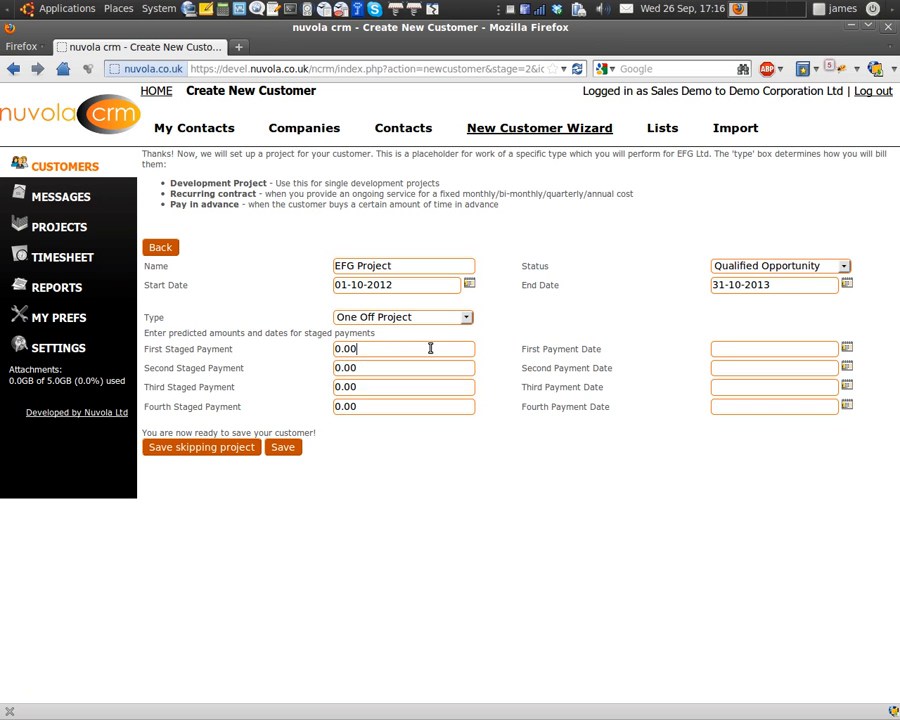
key(BackSpace)
key(BackSpace)
key(BackSpace)
text(1500)
click(847, 347)
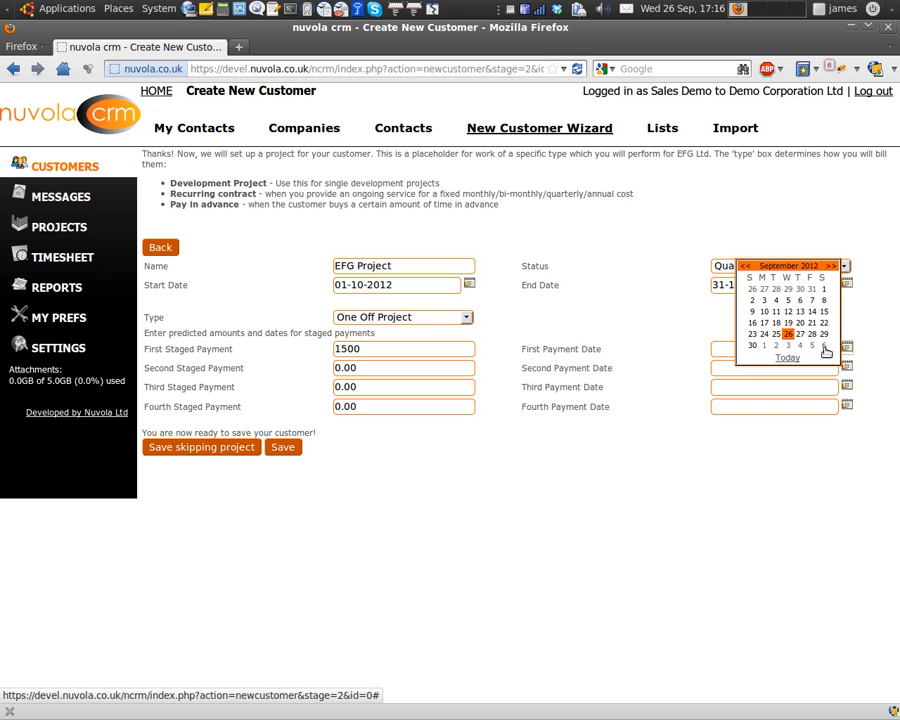
click(813, 335)
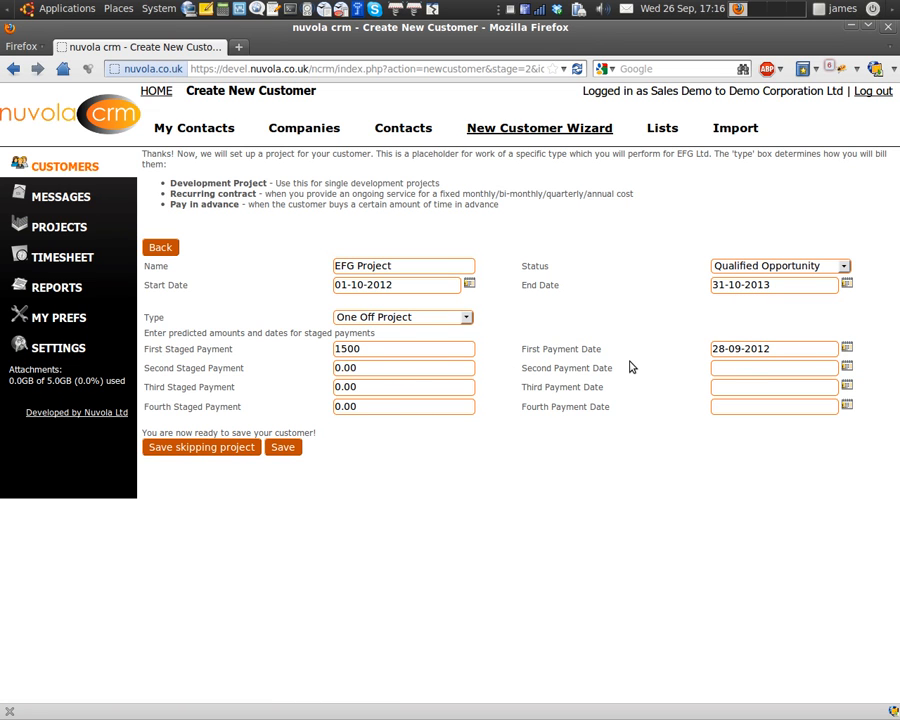
Change status to Proposal Submitted, set second payment 4500 dated 30 November 2012, and save.
click(745, 267)
click(753, 319)
click(381, 365)
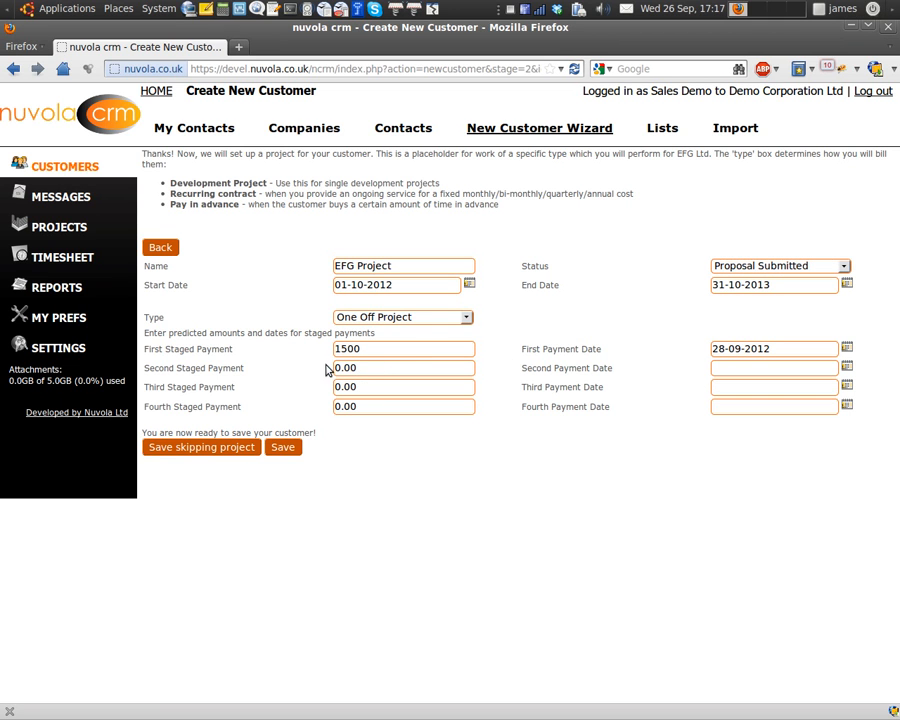
double_click(345, 368)
text(4500)
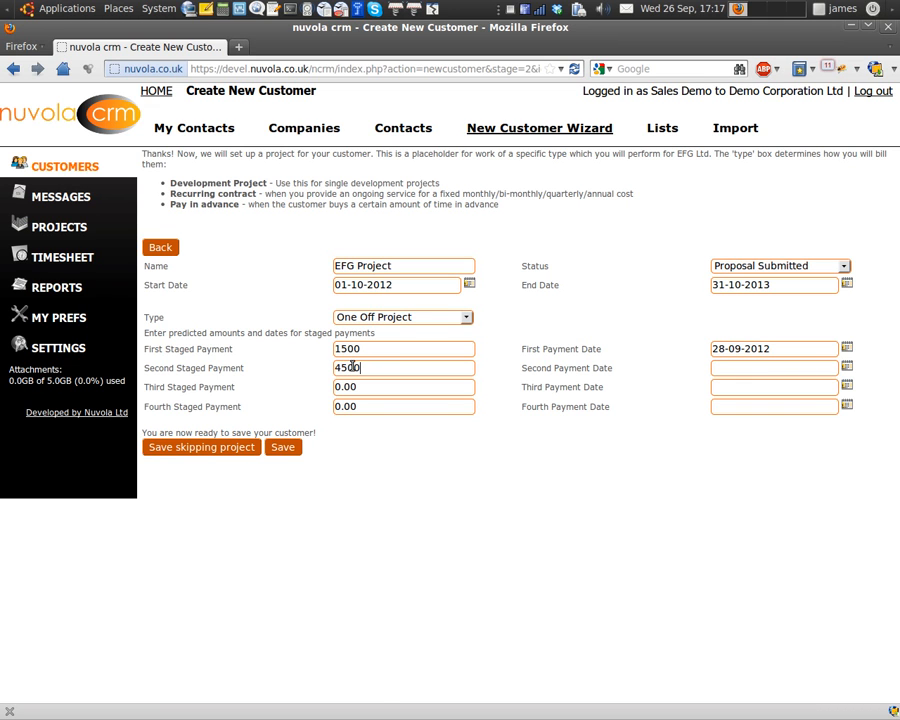
click(847, 368)
click(831, 285)
click(831, 285)
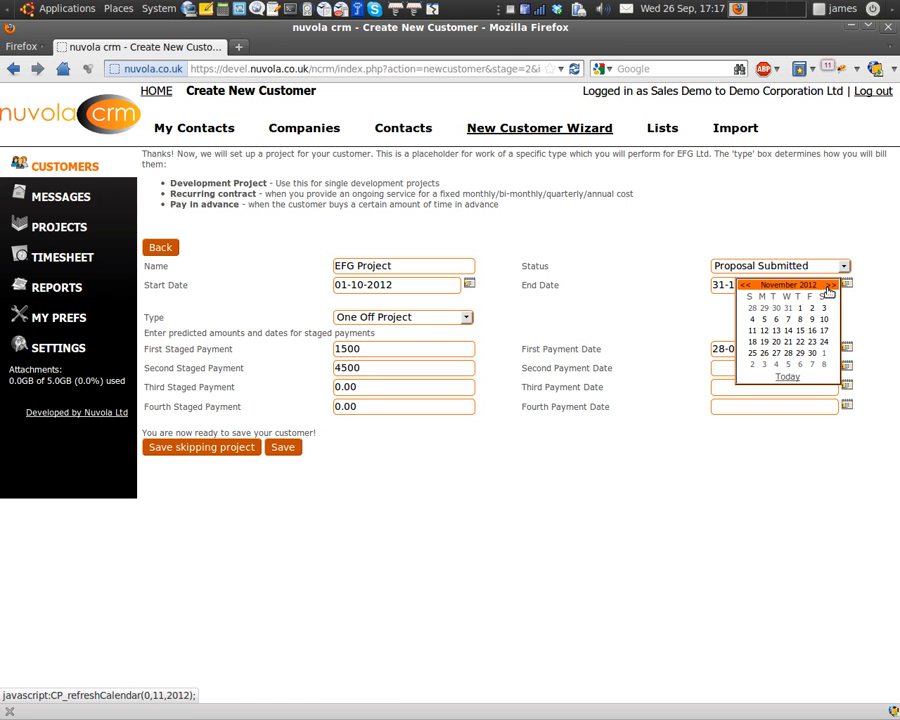
click(812, 352)
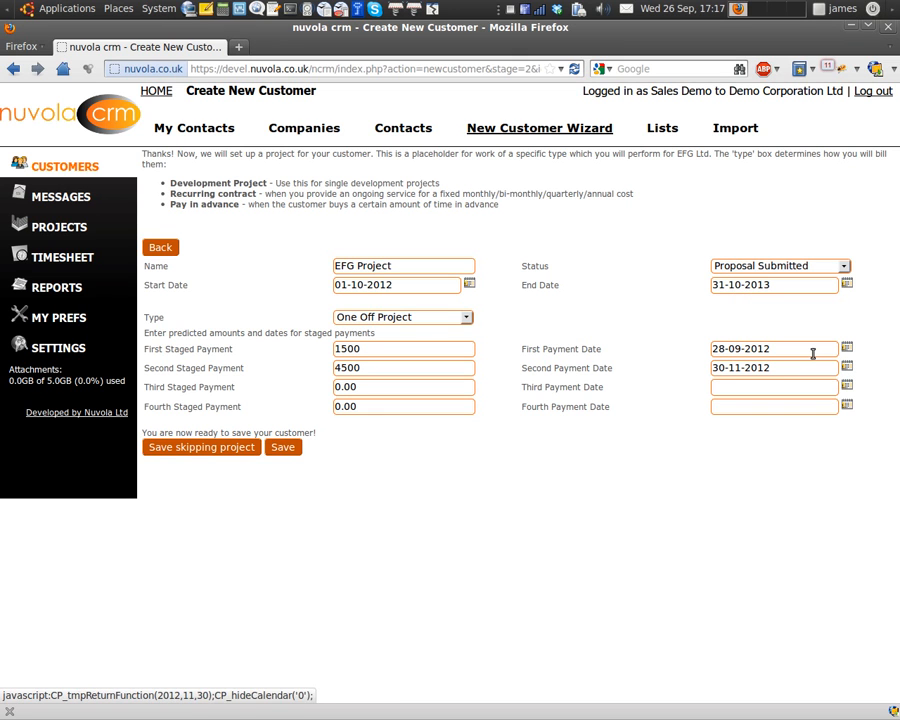
click(282, 448)
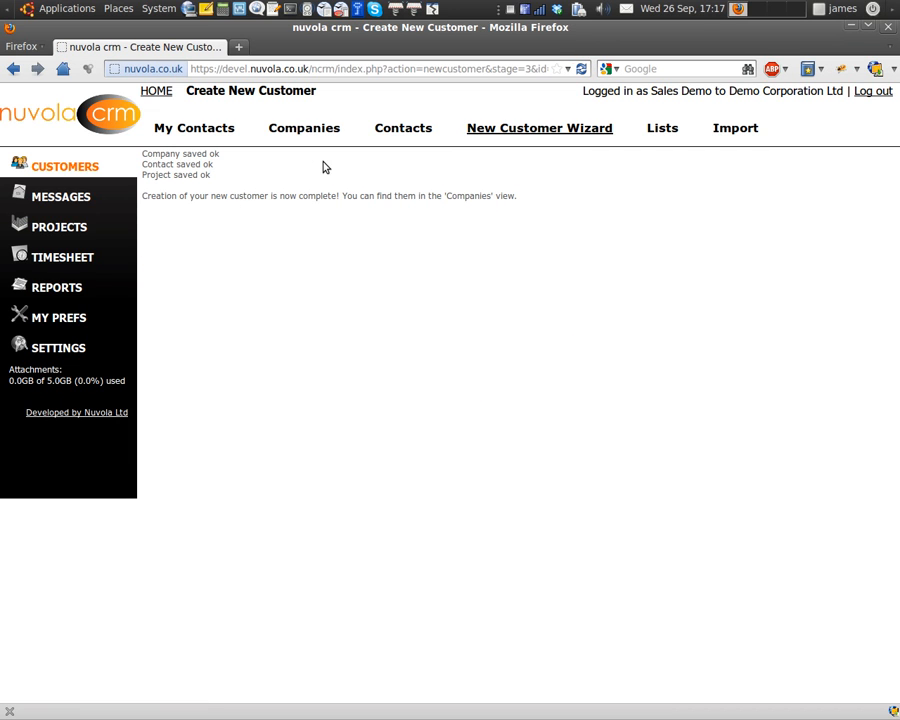
Confirm EFG Ltd is in the Companies list, then go back to the HOME dashboard.
click(310, 130)
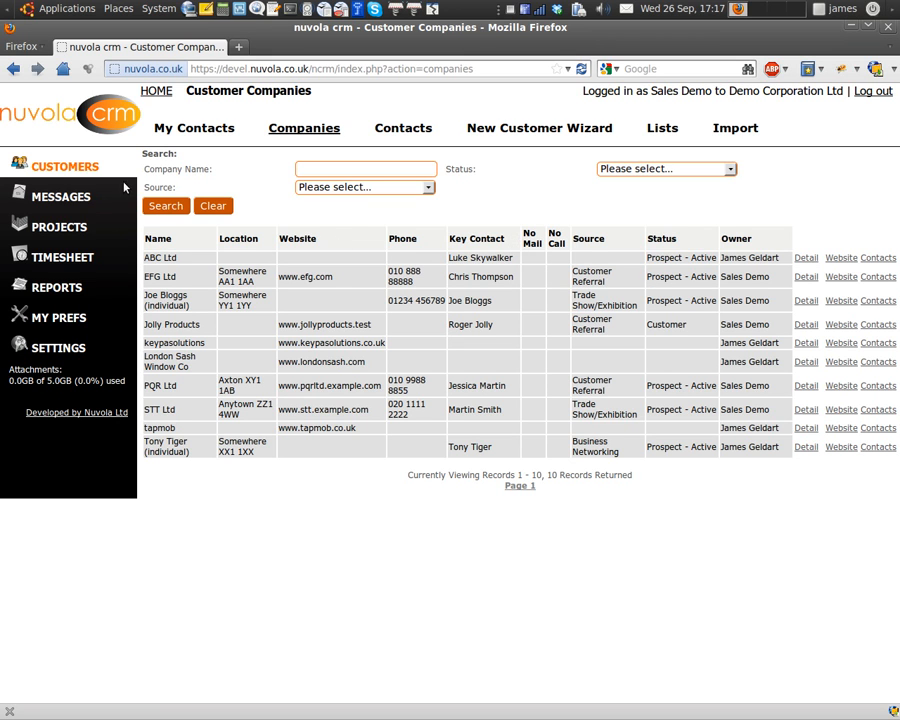
click(158, 92)
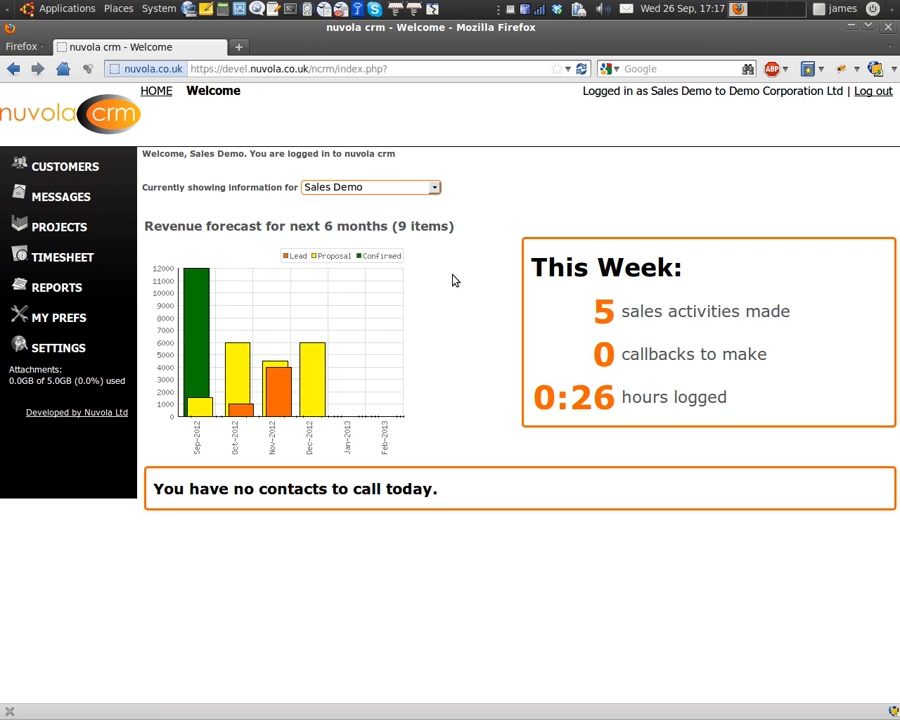
Go to CUSTOMERS and show the Contacts list with all 11 contacts.
click(68, 167)
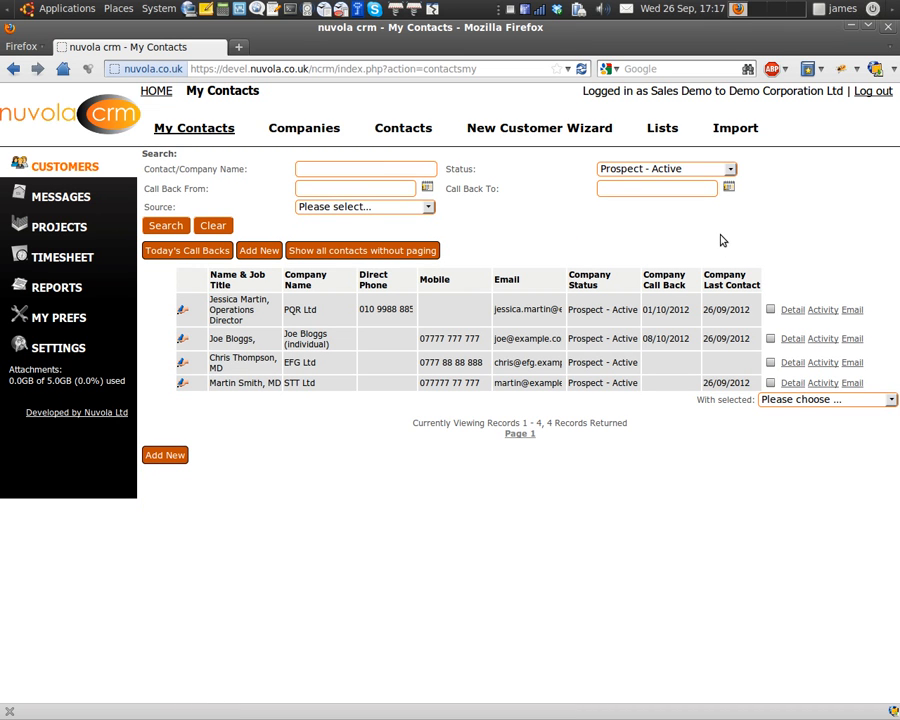
click(392, 133)
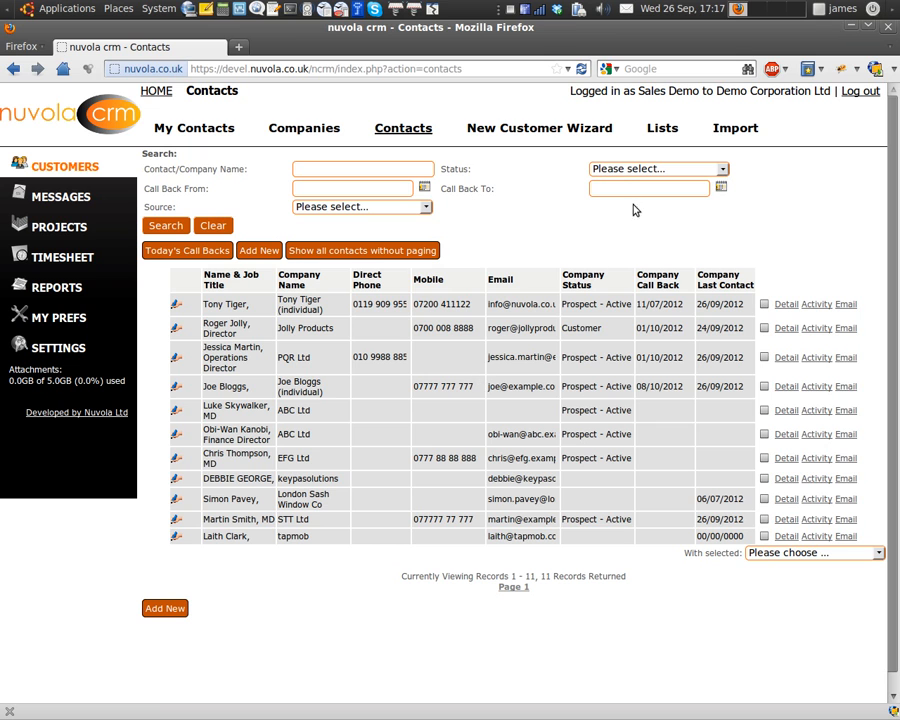
Filter contacts to Prospect - Active and tick all seven resulting contacts.
click(615, 172)
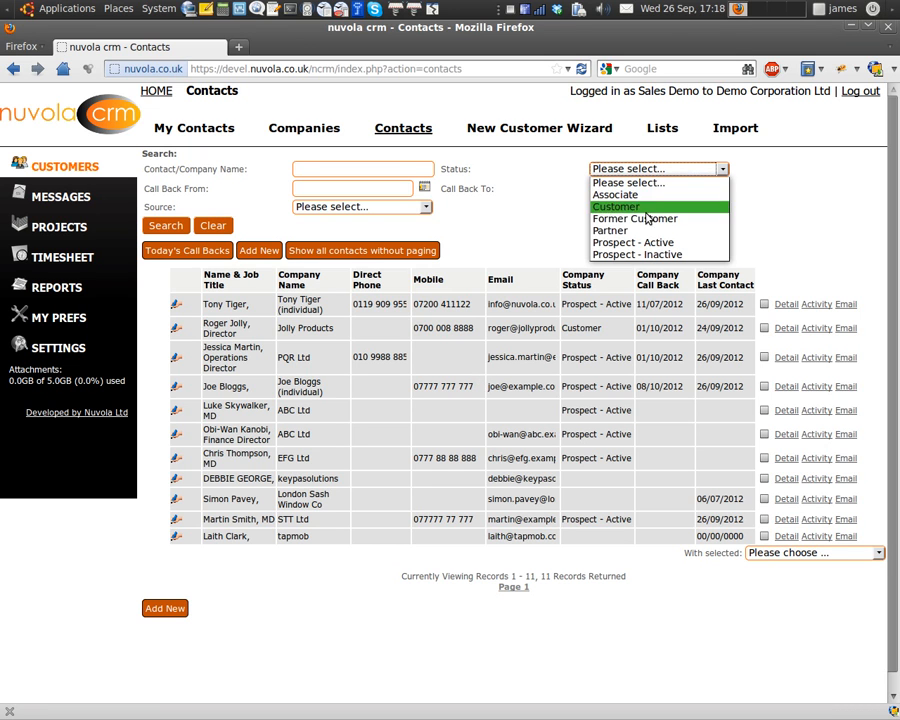
click(660, 243)
click(168, 227)
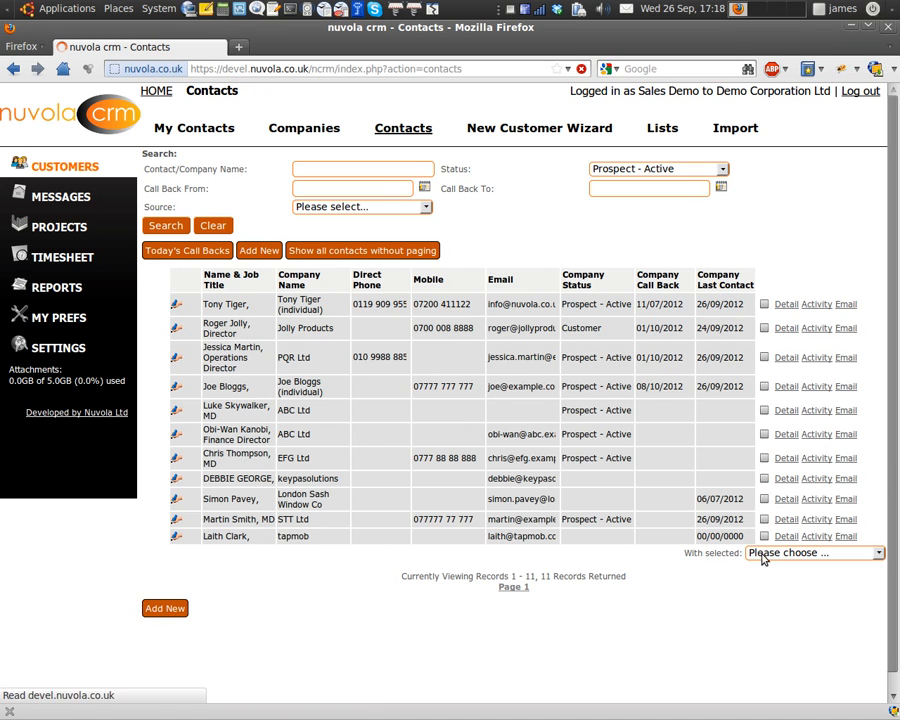
click(770, 304)
click(770, 333)
click(770, 362)
click(770, 386)
click(770, 410)
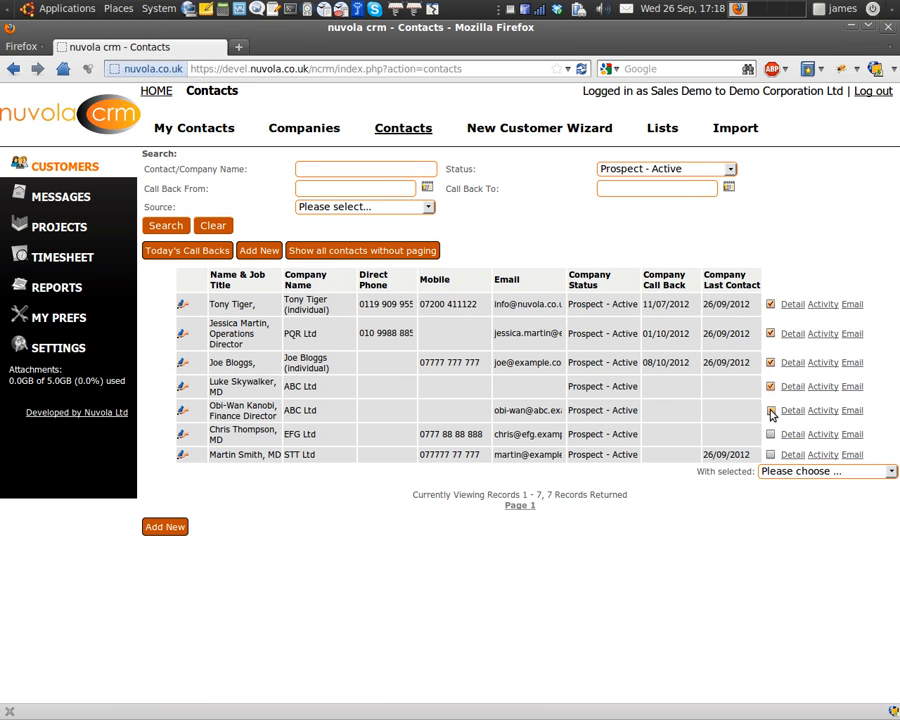
click(770, 434)
click(770, 454)
Add the seven ticked contacts to a new list, open it, and select its default name.
click(778, 475)
click(785, 497)
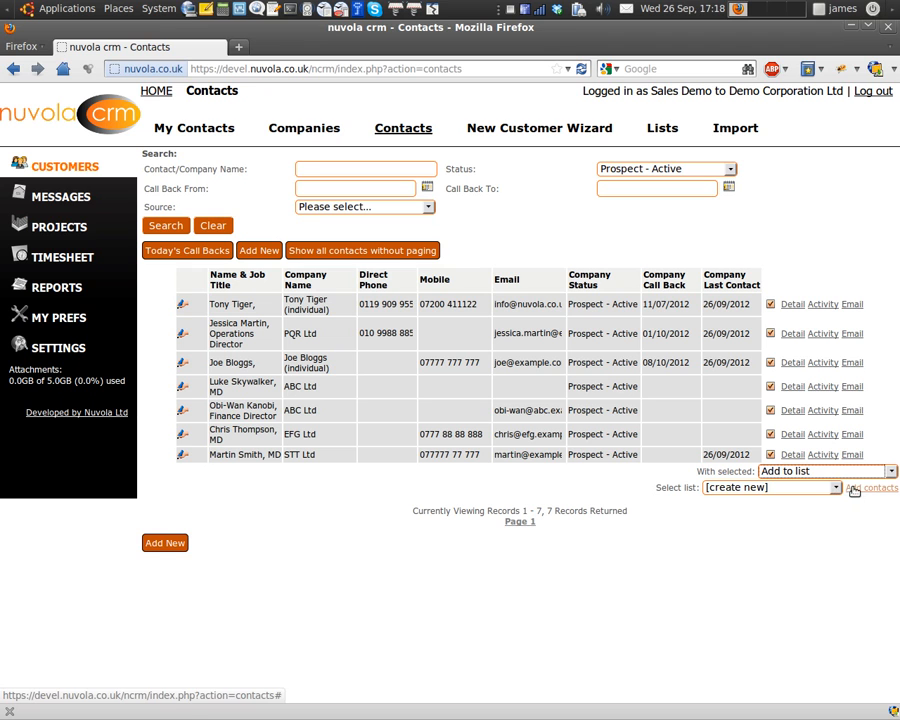
click(856, 488)
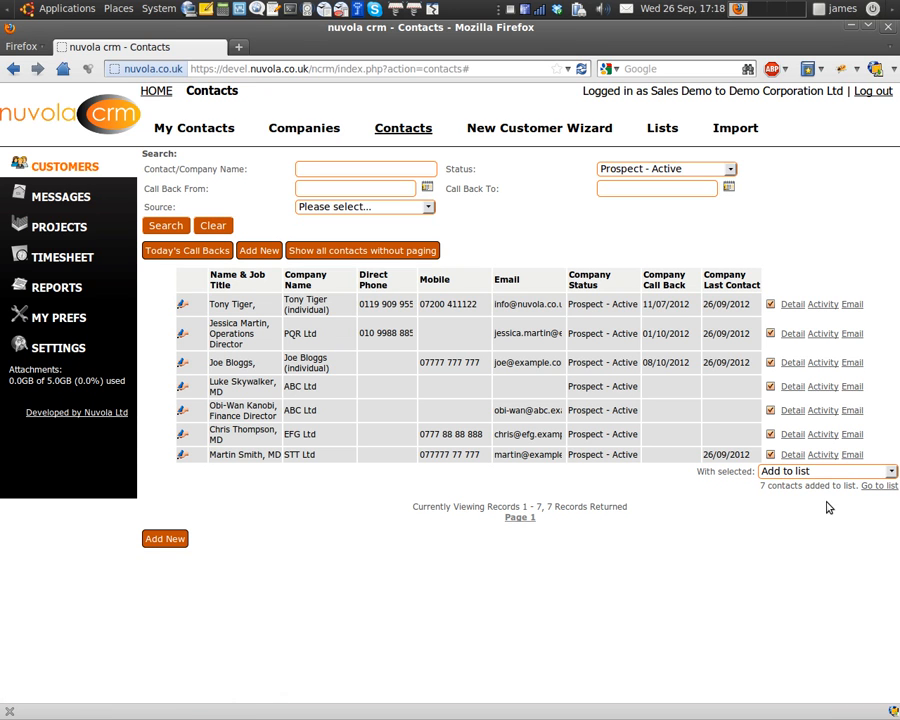
click(880, 486)
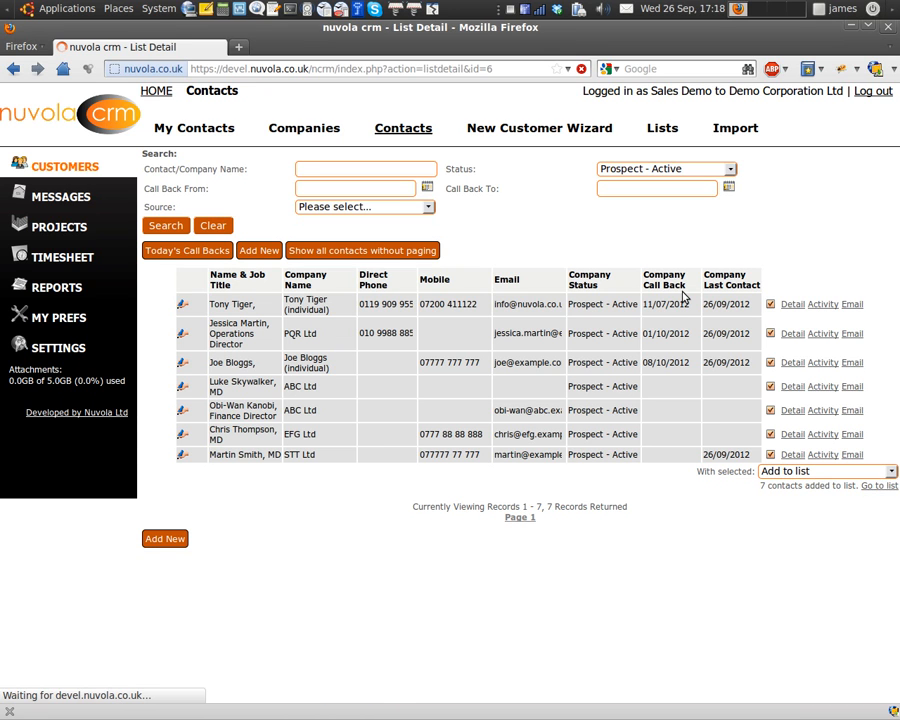
drag(366, 160, 503, 161)
Rename the list 'Active Prospects whole company', save it, and start an email to its contacts.
key(BackSpace)
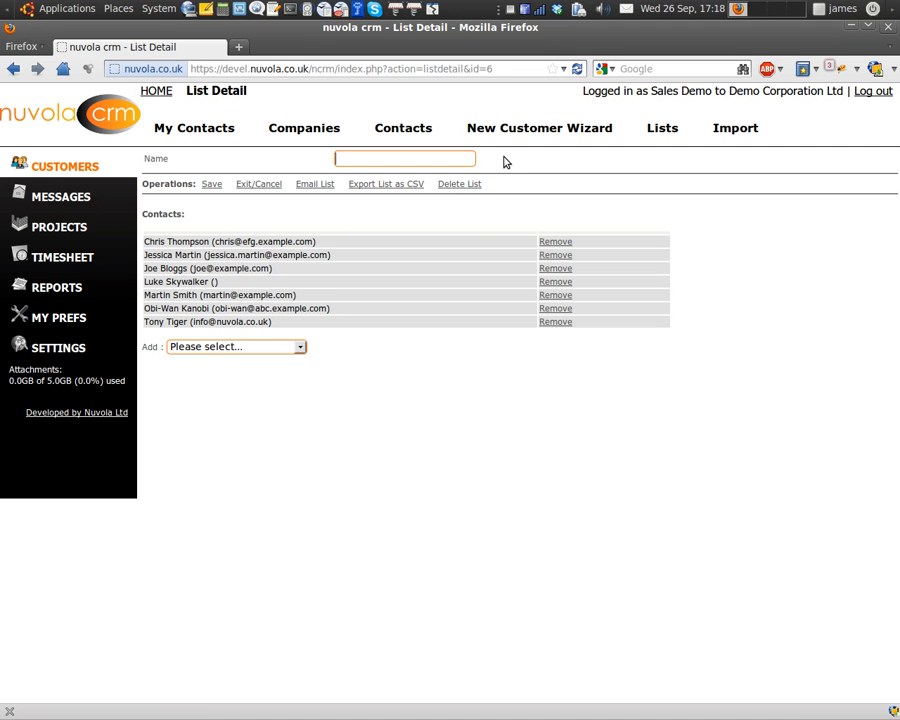
text(Active P)
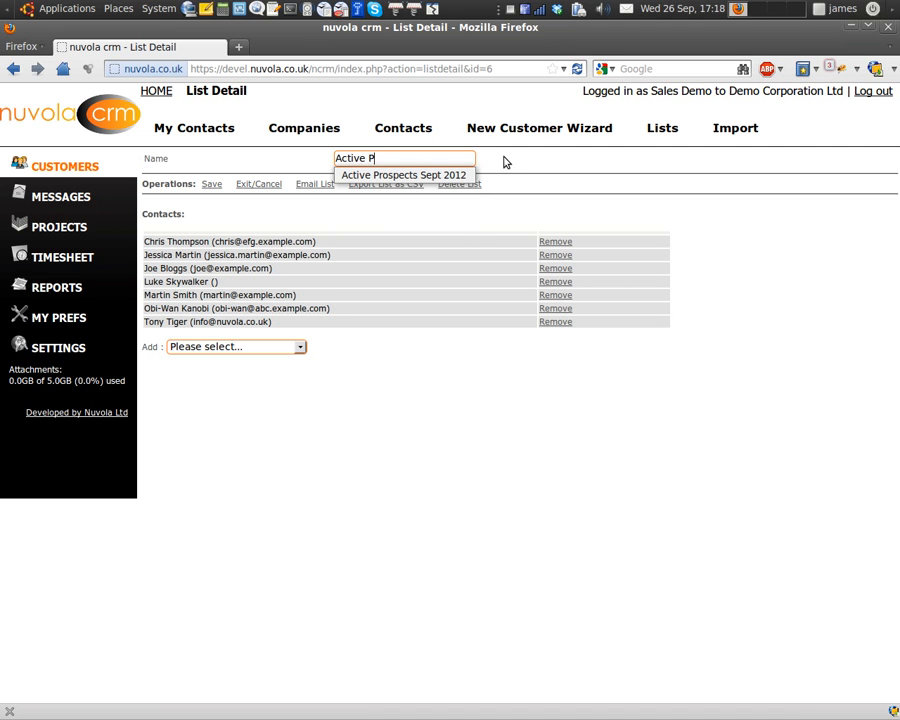
text(rospects whole company)
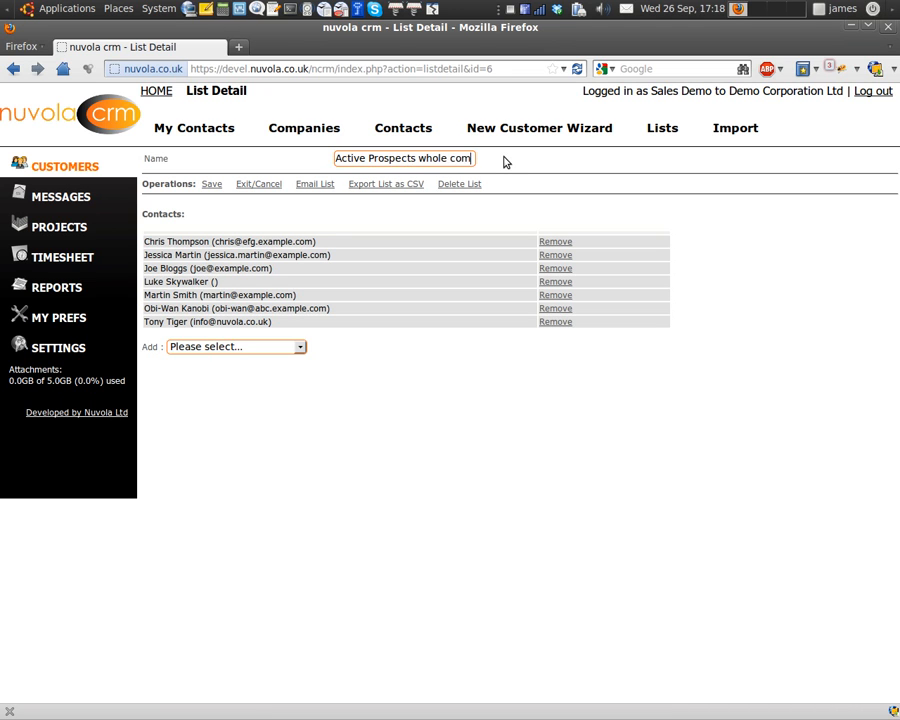
click(212, 184)
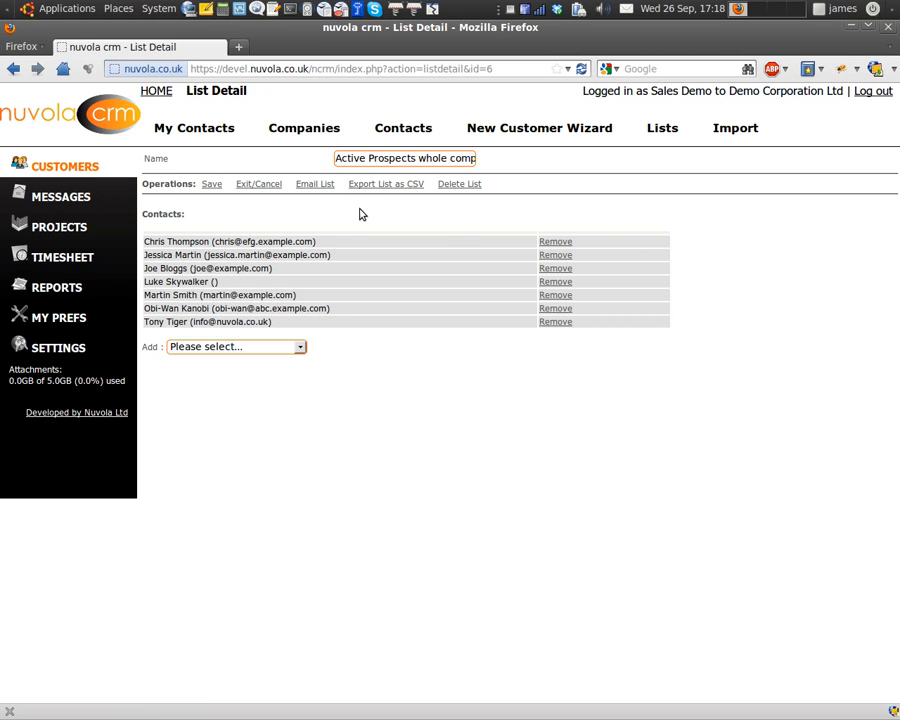
click(313, 185)
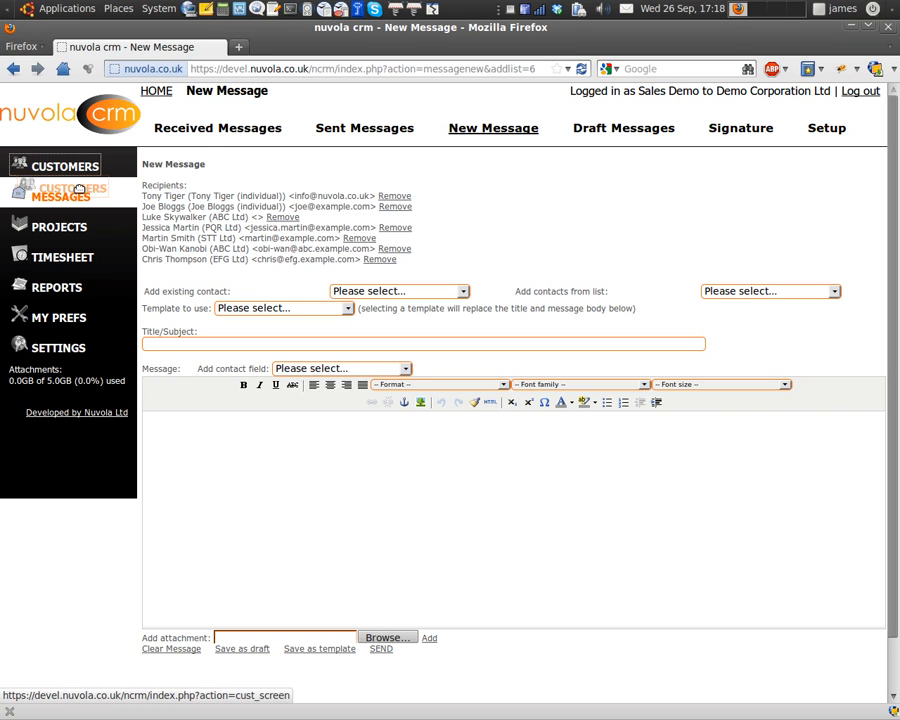
Export the list as CSV, accepting a Hardcopy mailing activity with comment 'Test Mailing to Prospects'.
click(13, 69)
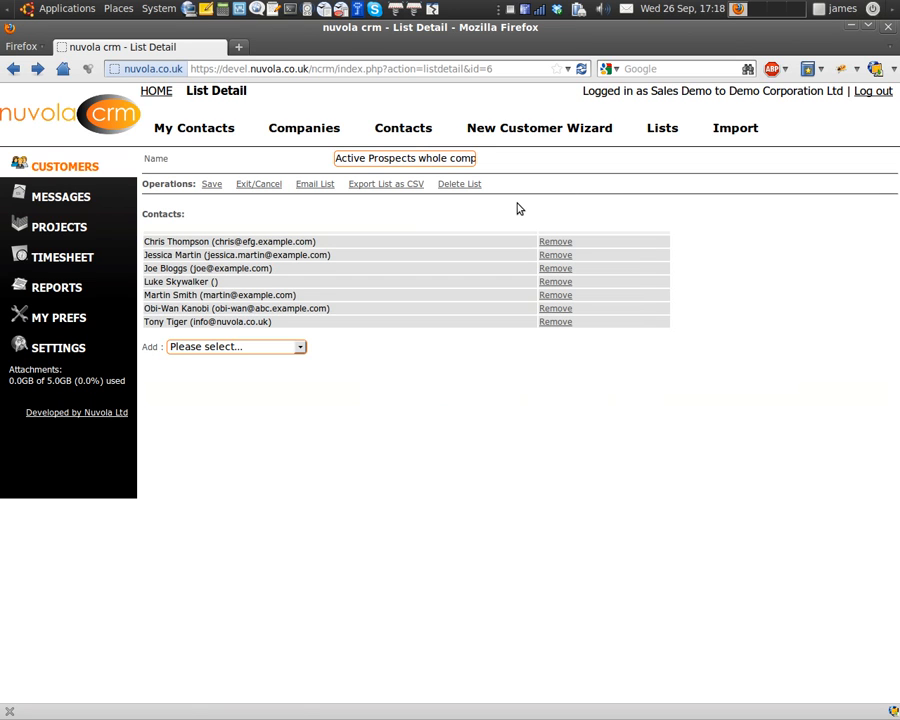
click(393, 186)
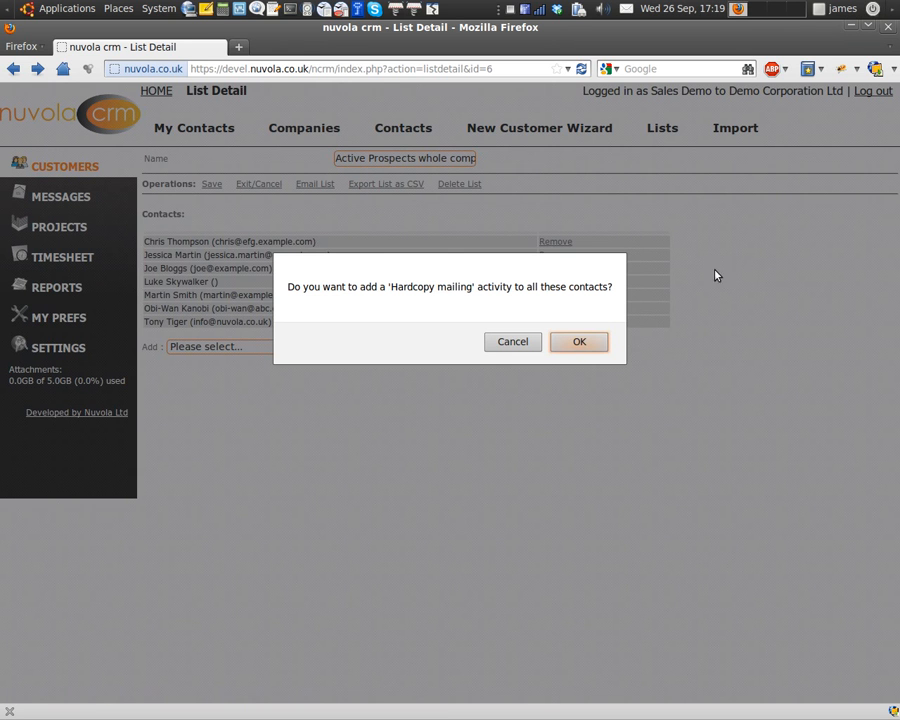
click(580, 342)
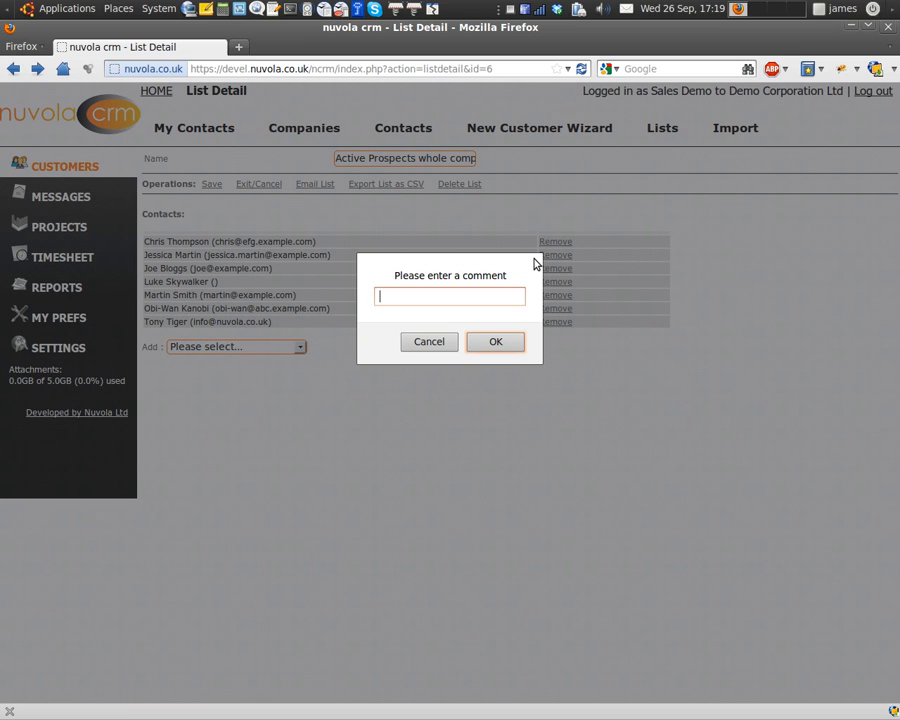
text(Test Mailing to Prospects)
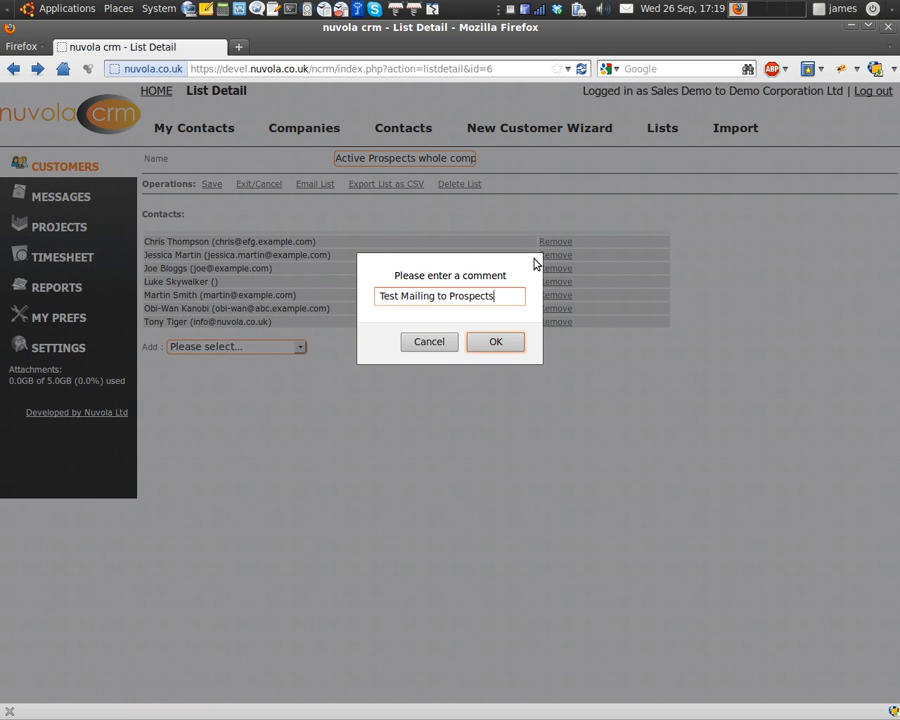
Confirm the mailing comment and open Active Prospects whole company.csv with soffice.
click(498, 342)
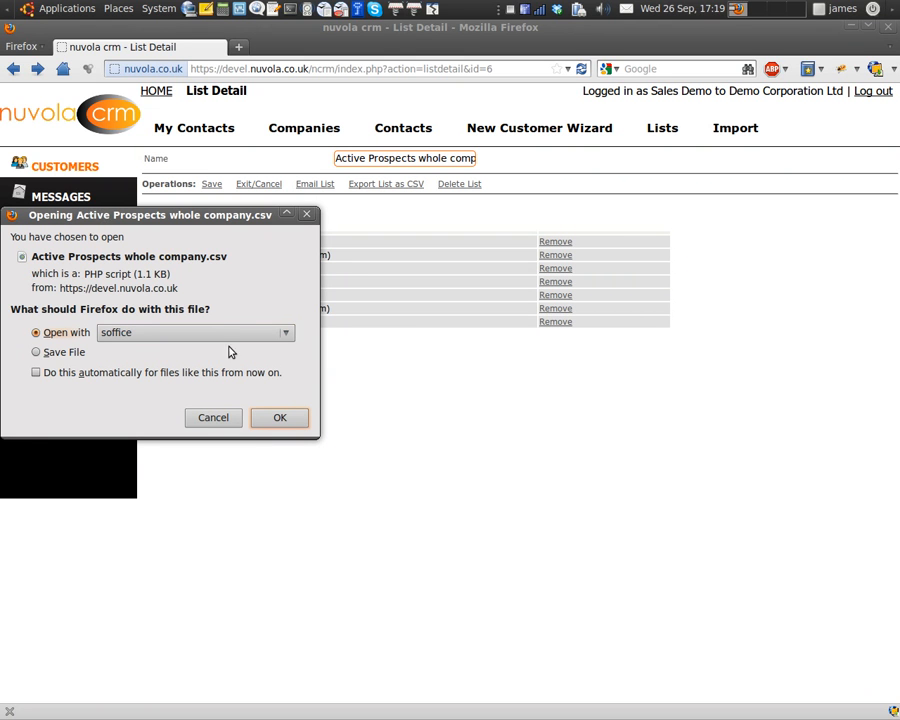
click(258, 425)
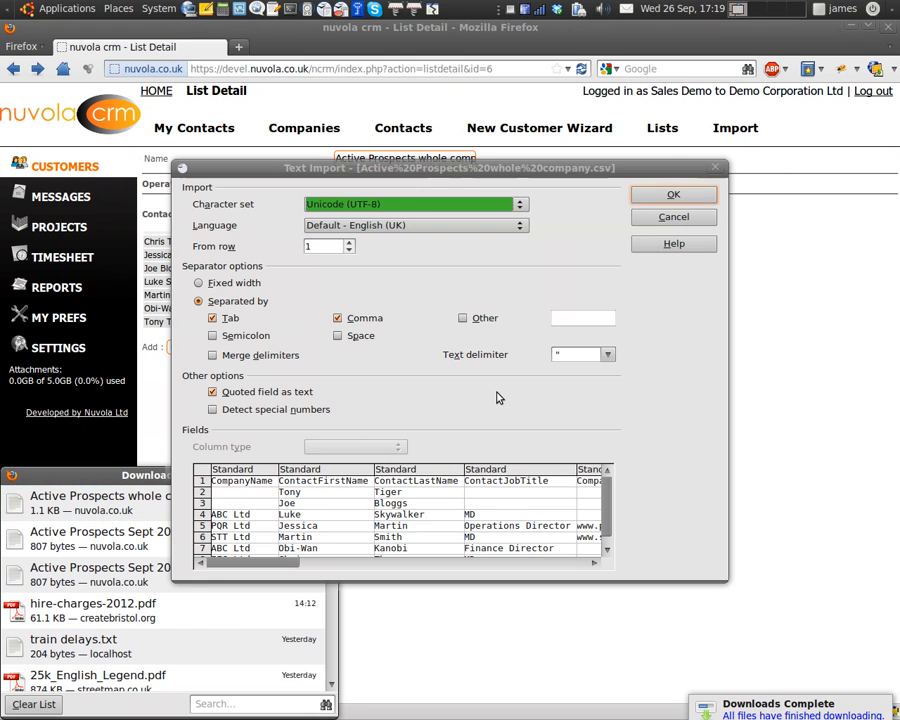
Import the CSV into Calc to view the seven contacts, then switch back to Firefox.
click(665, 195)
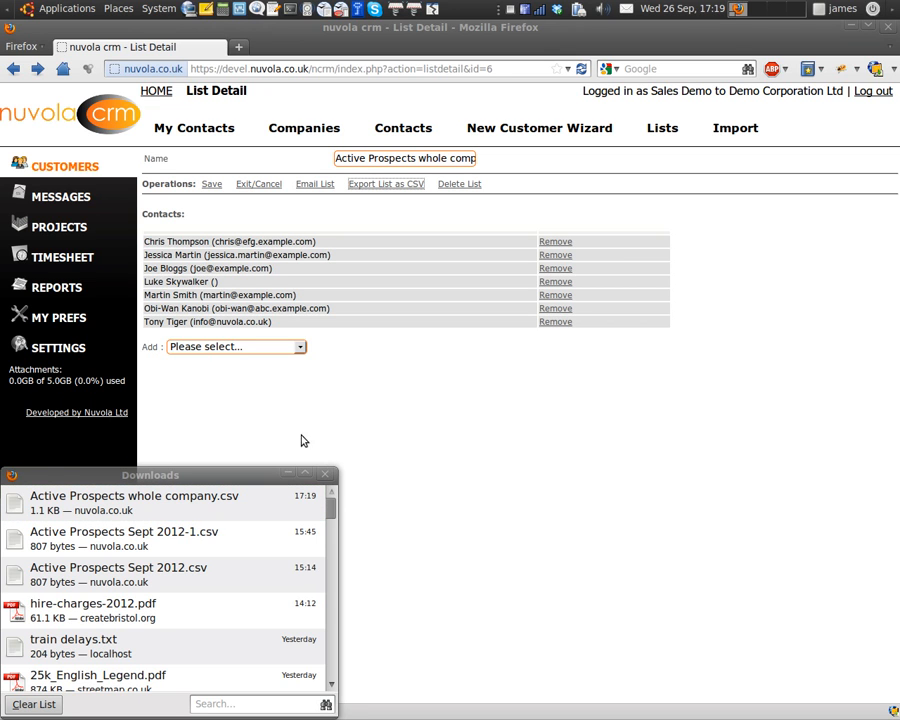
mouse_move(22, 372)
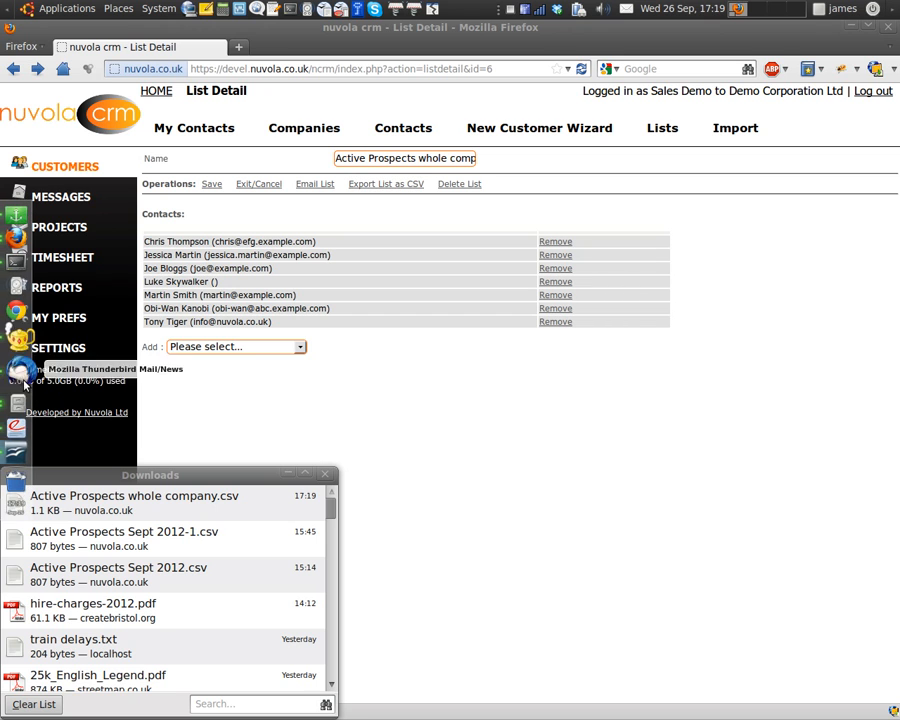
click(20, 438)
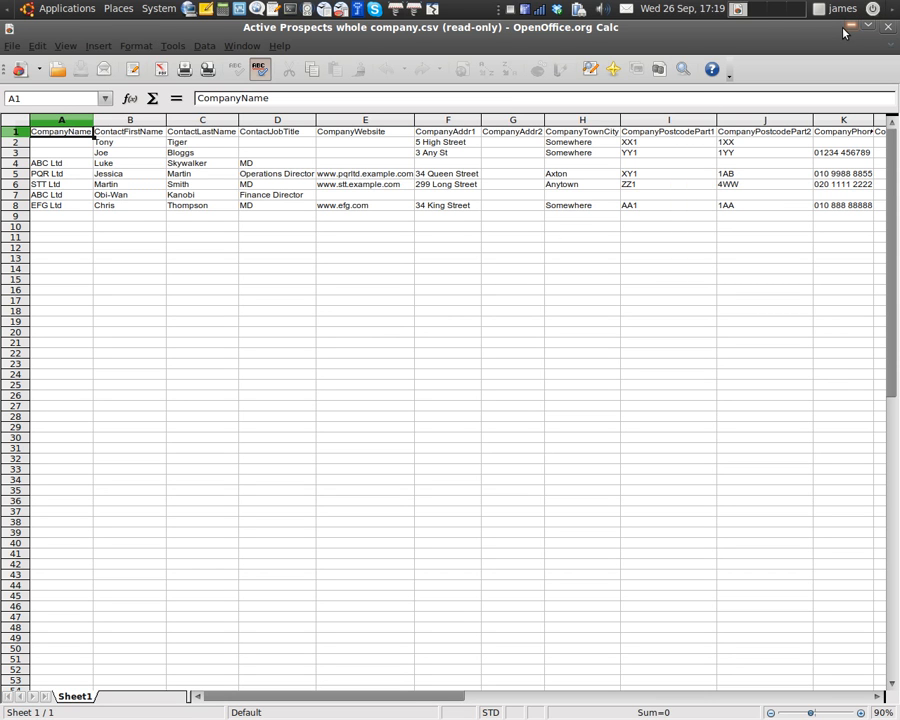
click(20, 249)
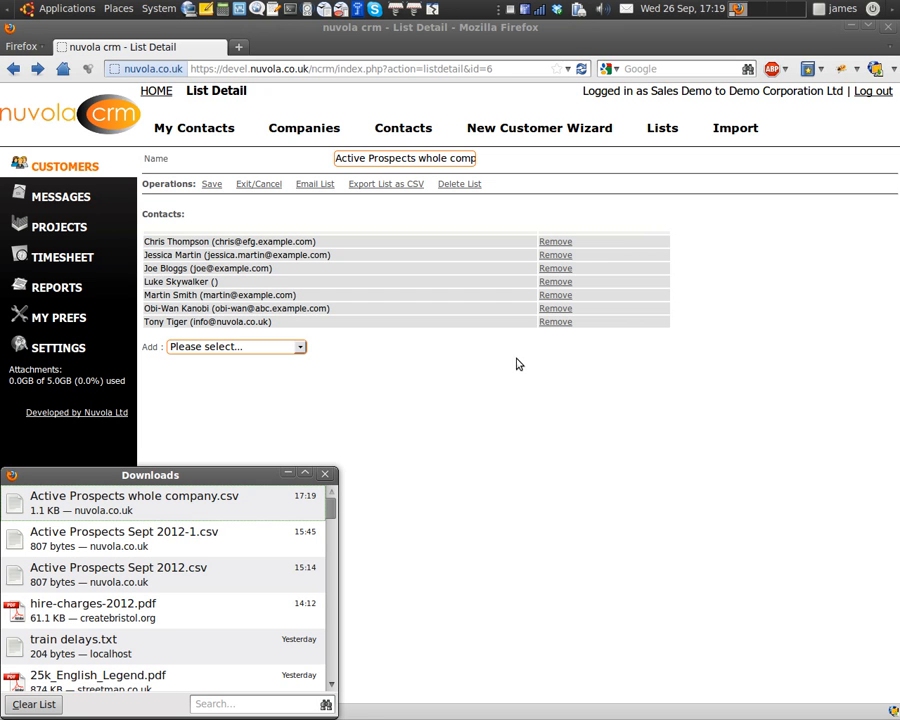
View the EFG Ltd contact's activities, showing the Hardcopy Mailing with comment 'Test Mailing to Prospects'.
click(324, 476)
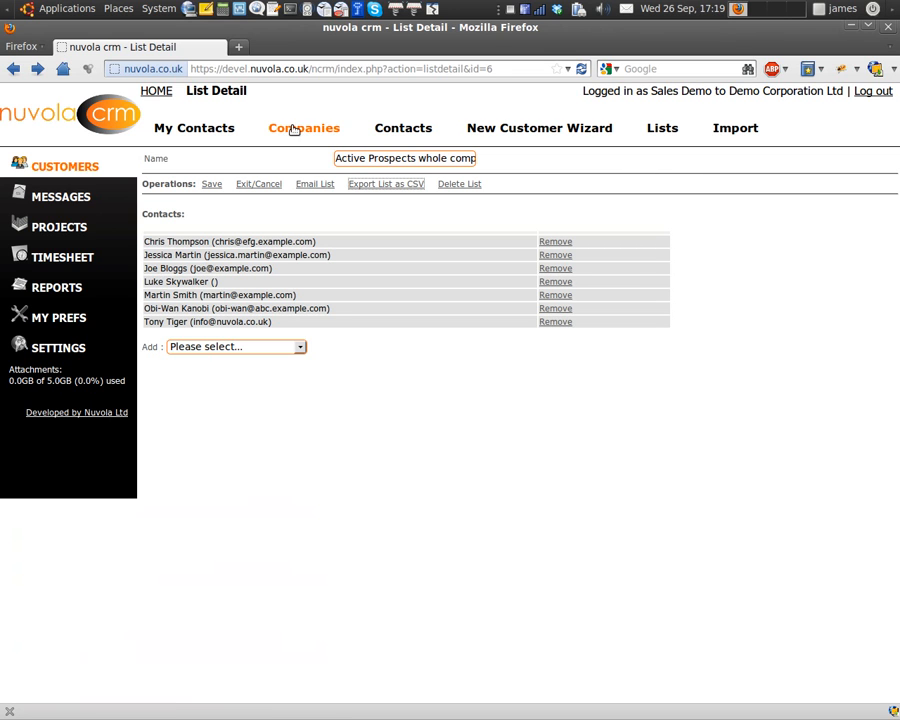
click(405, 129)
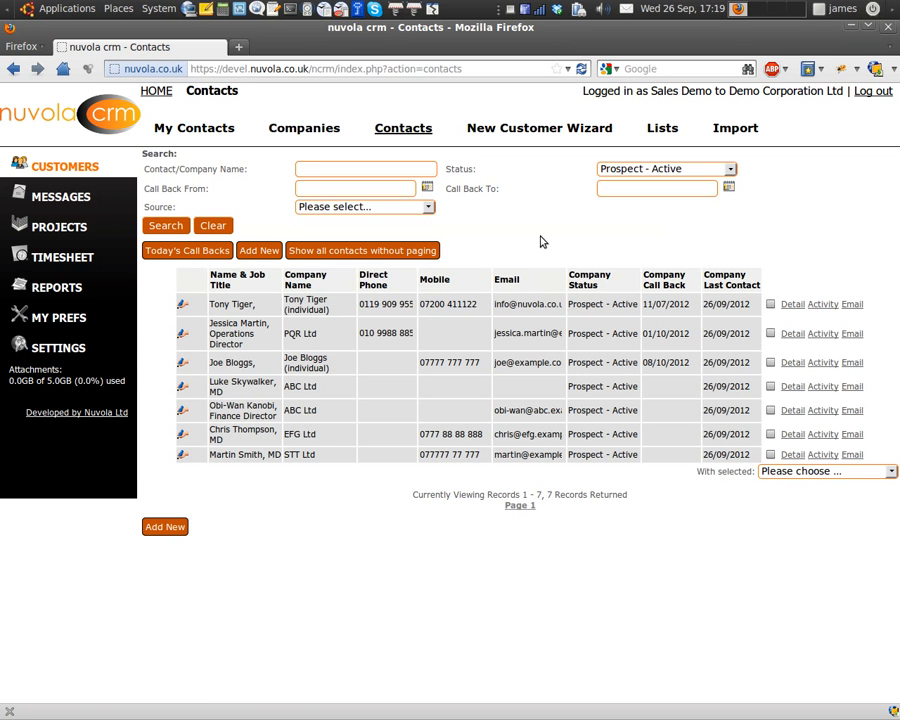
click(792, 434)
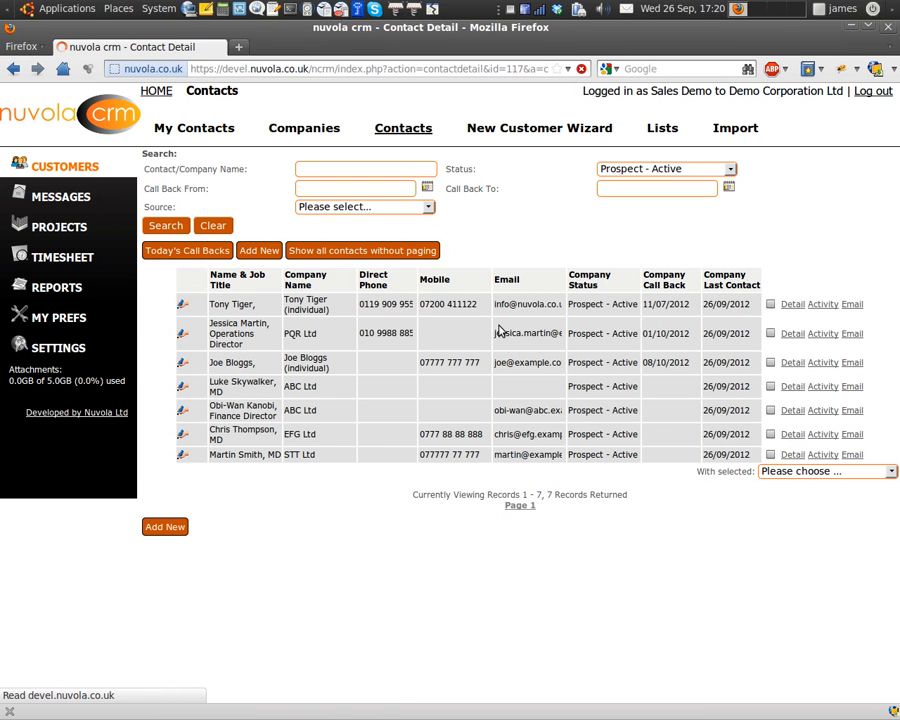
click(343, 318)
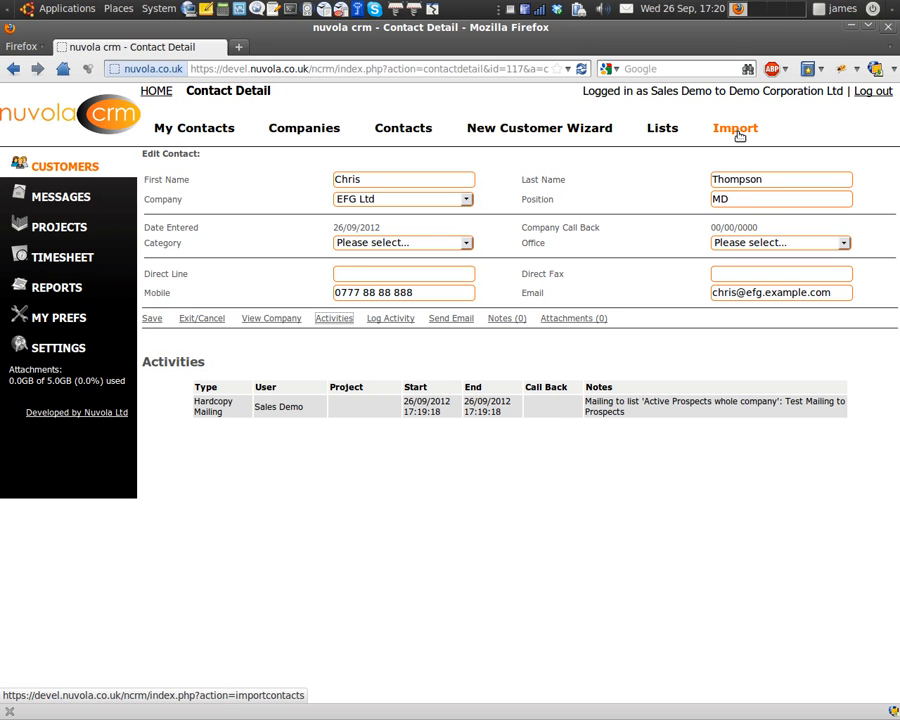
mouse_move(10, 280)
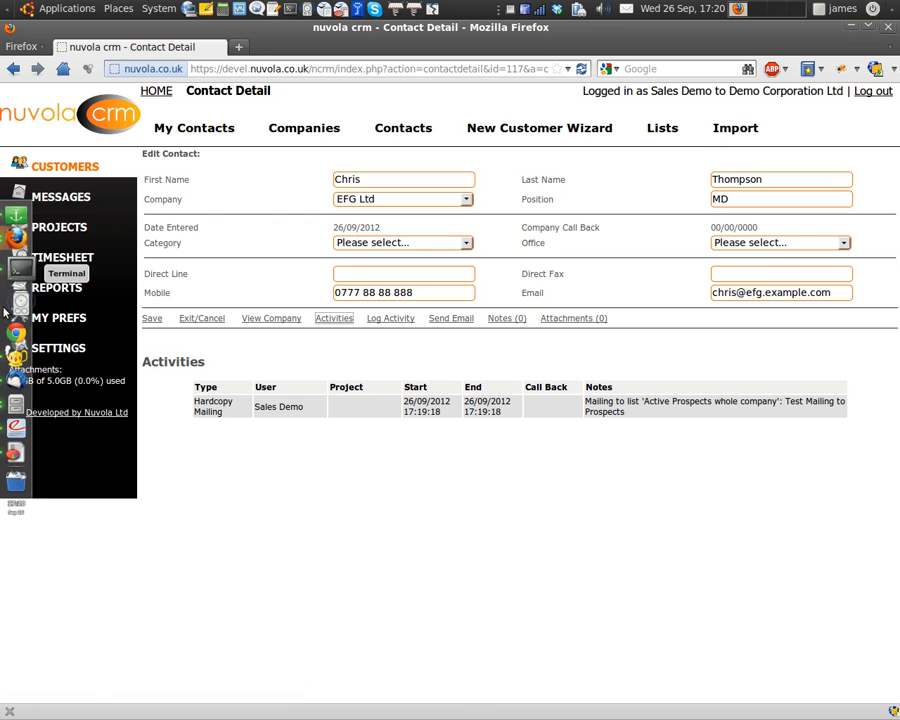
click(14, 437)
click(268, 133)
click(399, 134)
click(428, 137)
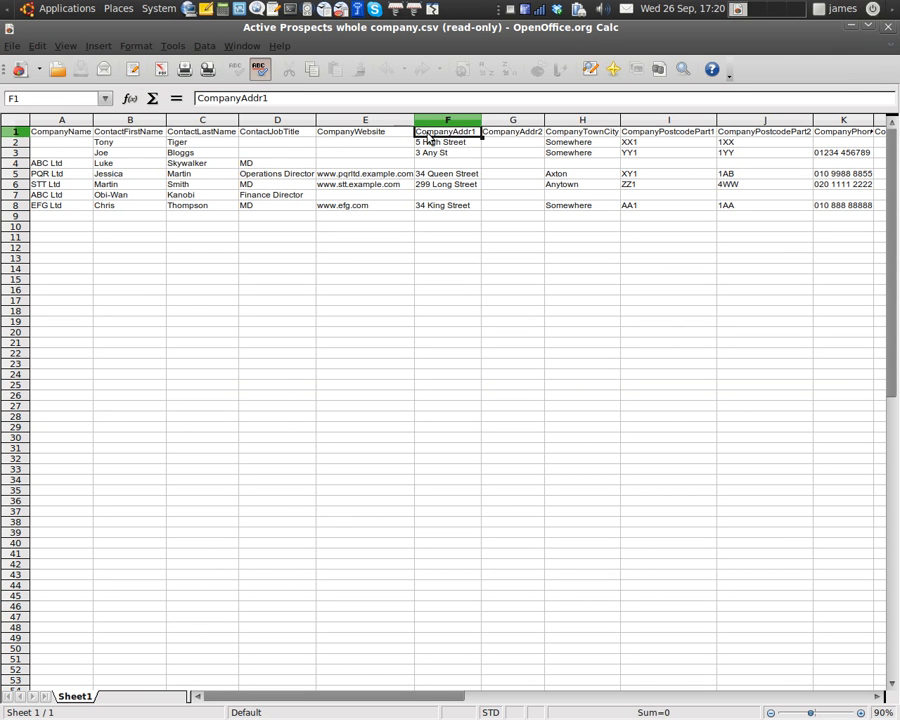
click(522, 137)
click(74, 134)
mouse_move(4, 346)
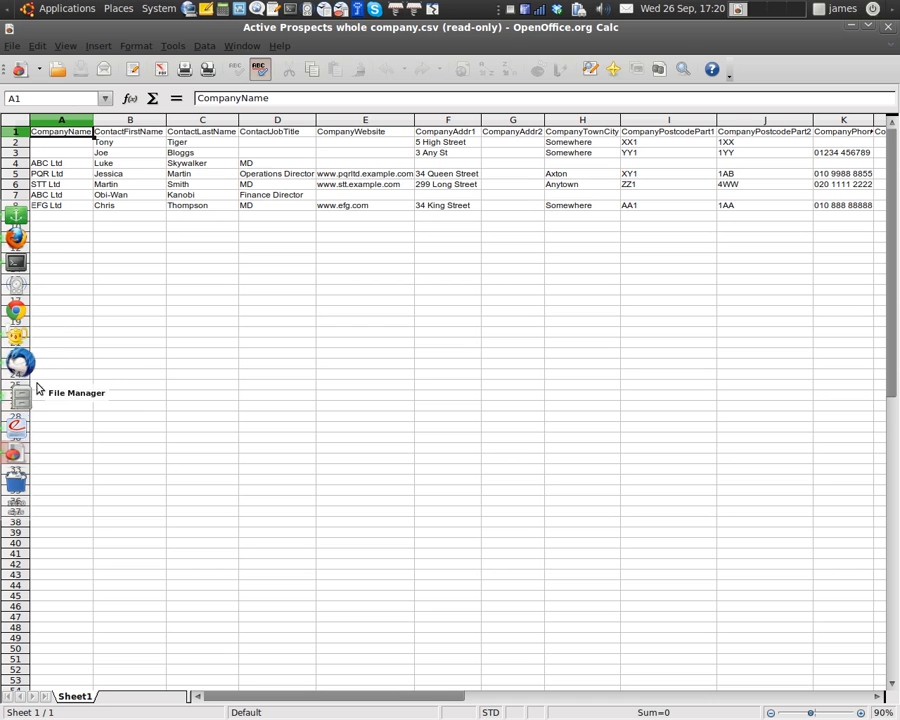
click(16, 302)
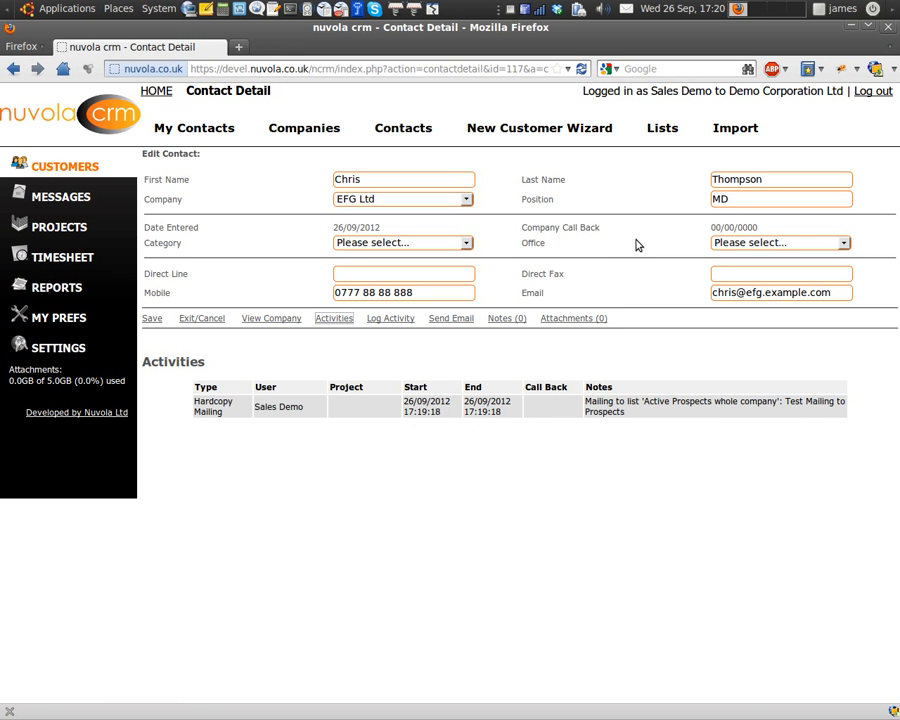
Go to the Import page for loading companies and contacts from CSV.
click(737, 130)
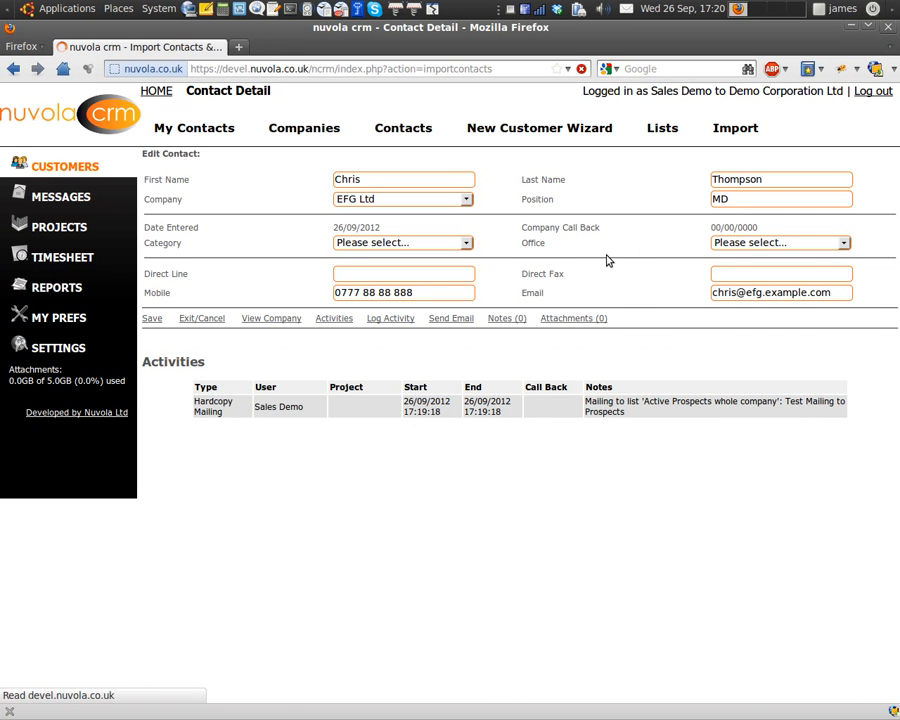